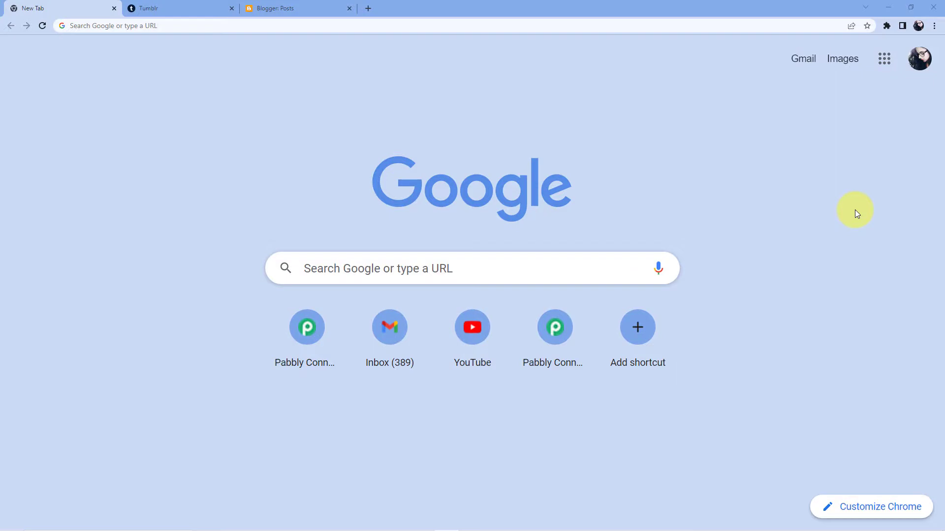
# Load pabbly.com/connect in Chrome, correcting a typo in the address
pyautogui.click(130, 26)
pyautogui.write('paqbbly')
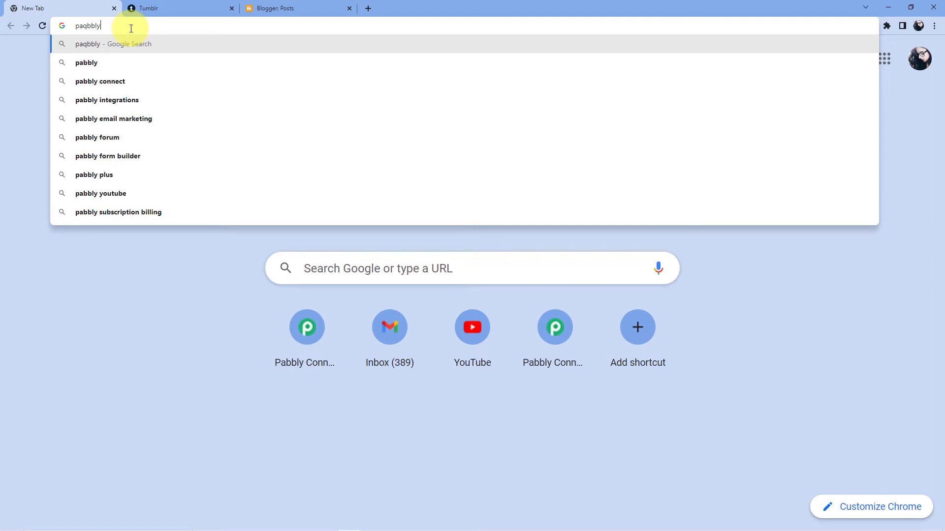
pyautogui.press('BackSpace')
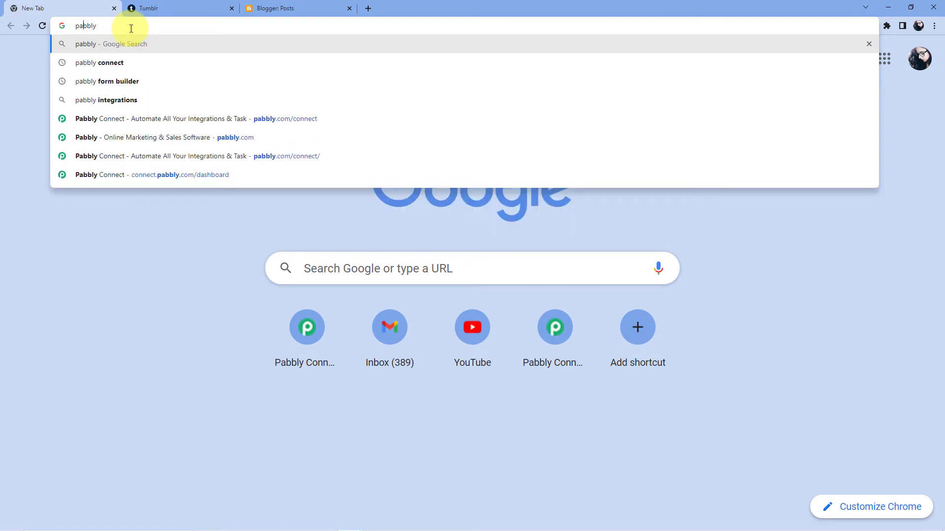
pyautogui.write('.com')
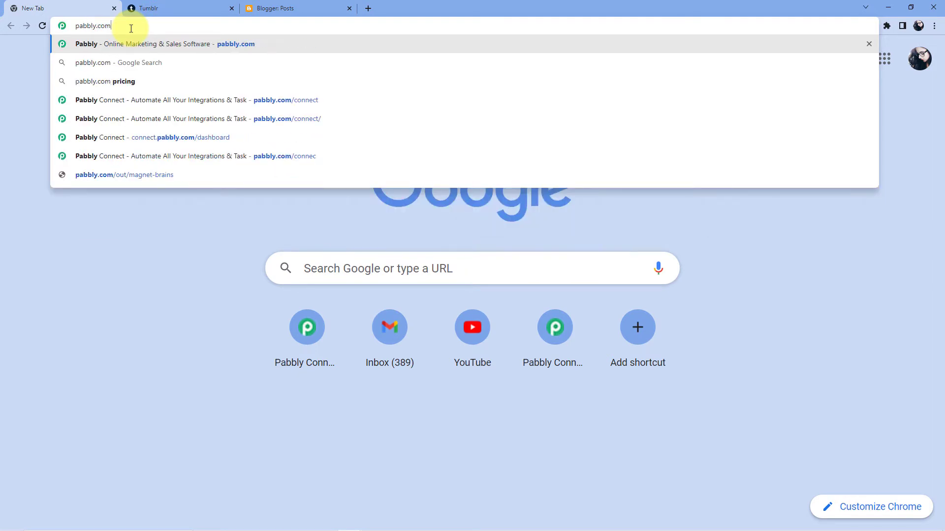
pyautogui.write('/connect')
pyautogui.press('Return')
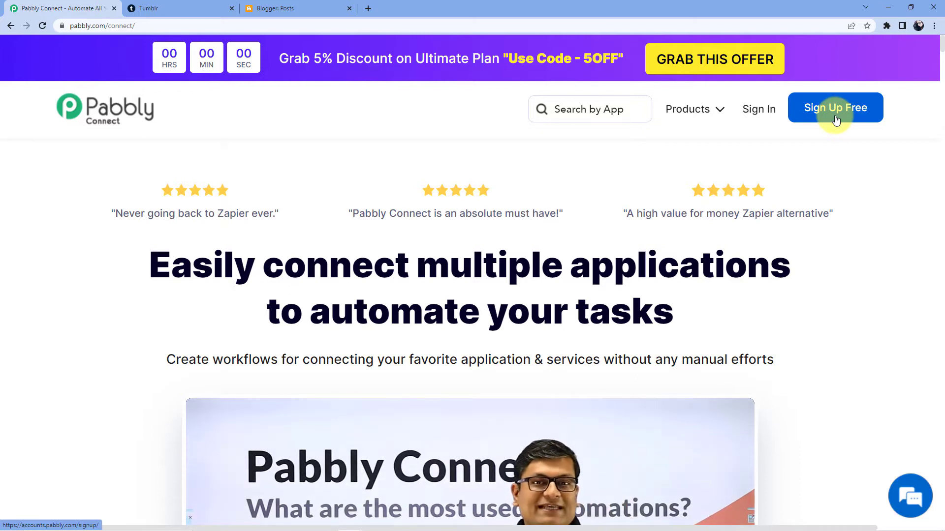
# Sign in and launch Pabbly Connect from the account's All Apps list
pyautogui.click(762, 116)
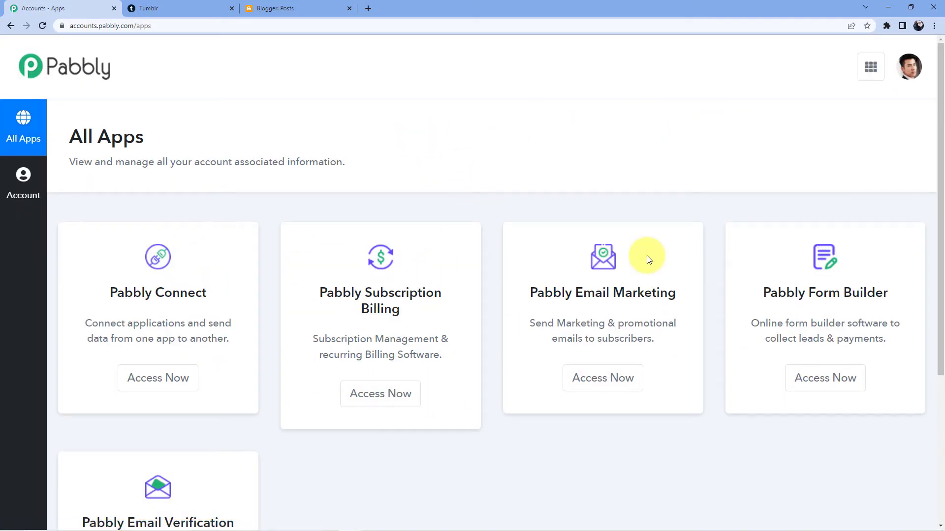
pyautogui.scroll(-1, 197, 344)
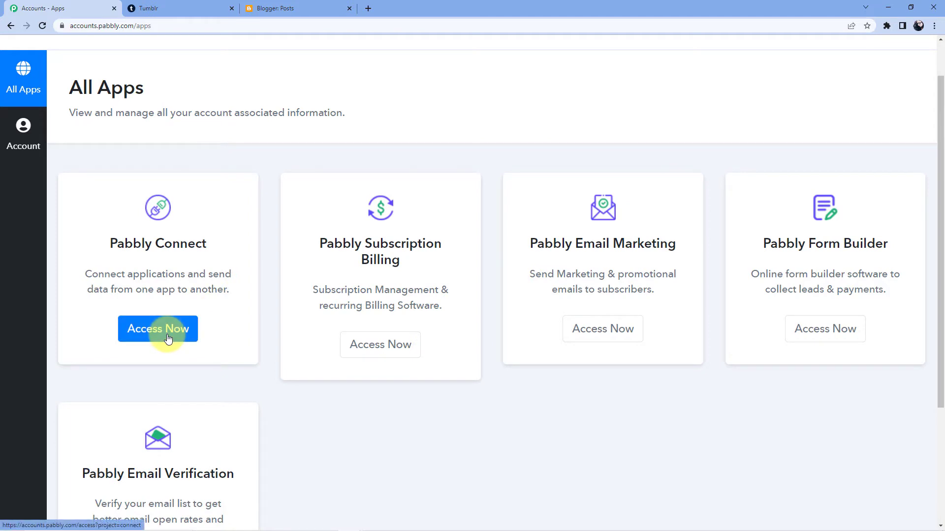
pyautogui.click(146, 329)
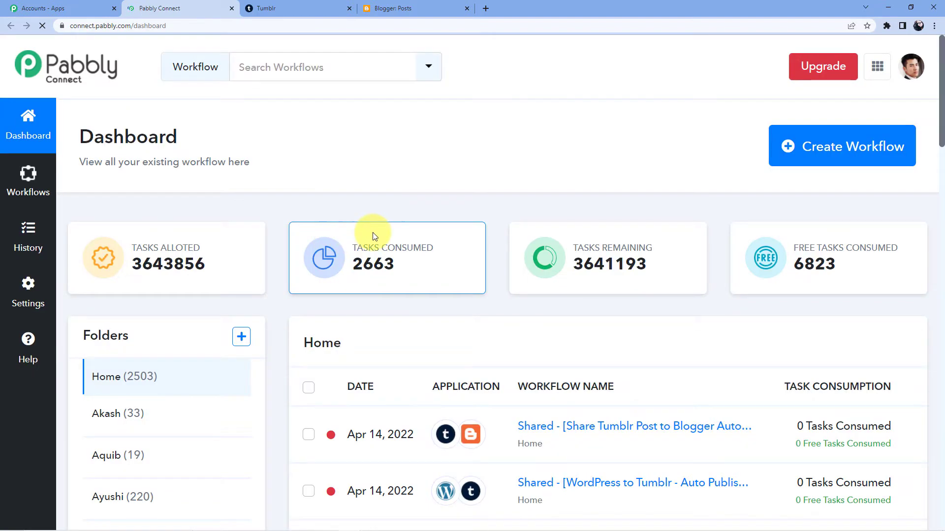
pyautogui.scroll(-8, 372, 233)
pyautogui.scroll(-8, 373, 232)
pyautogui.scroll(16, 424, 291)
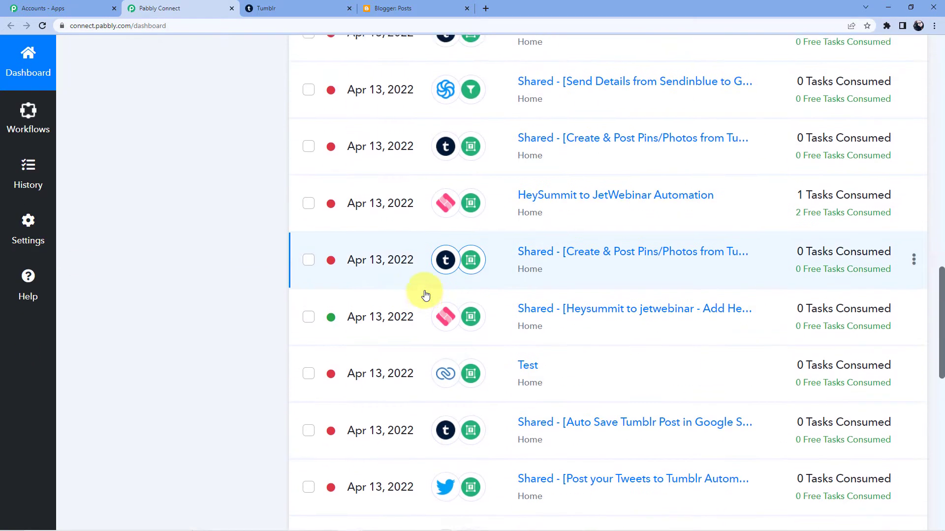
pyautogui.scroll(4, 425, 295)
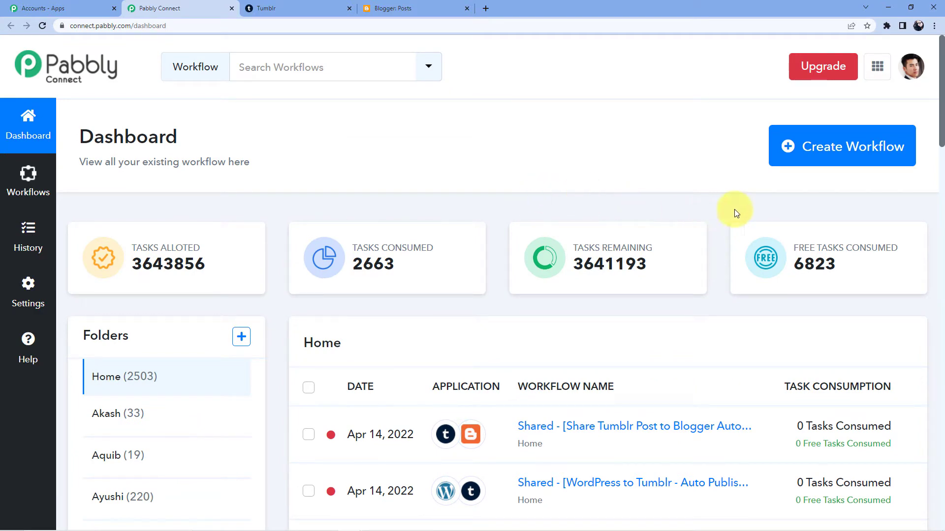
# Create a new workflow named 'FluentForm to Encharge'
pyautogui.click(817, 148)
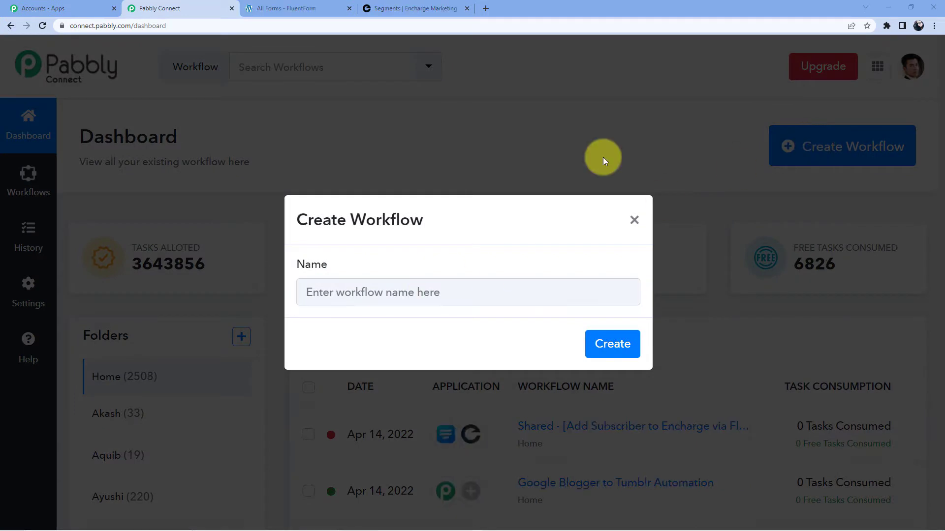
pyautogui.click(359, 289)
pyautogui.write('FluentForm to Encharge')
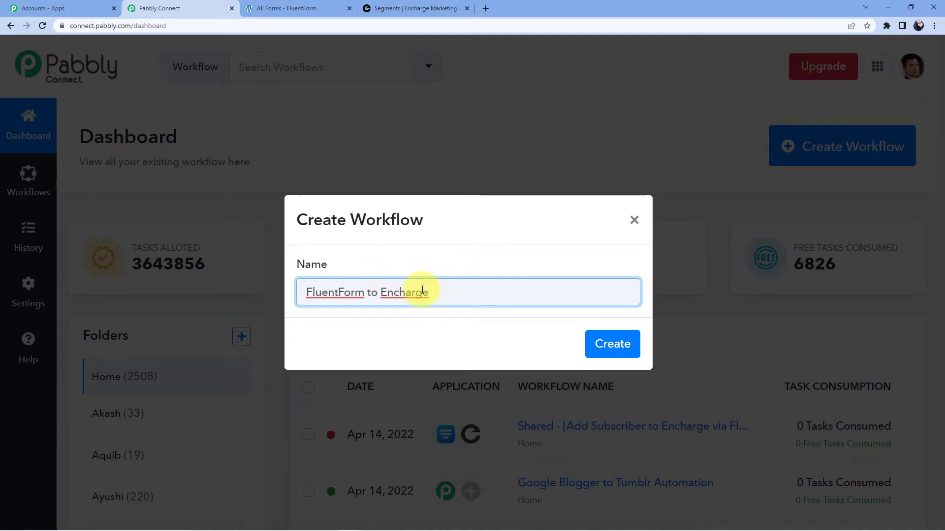
pyautogui.click(614, 346)
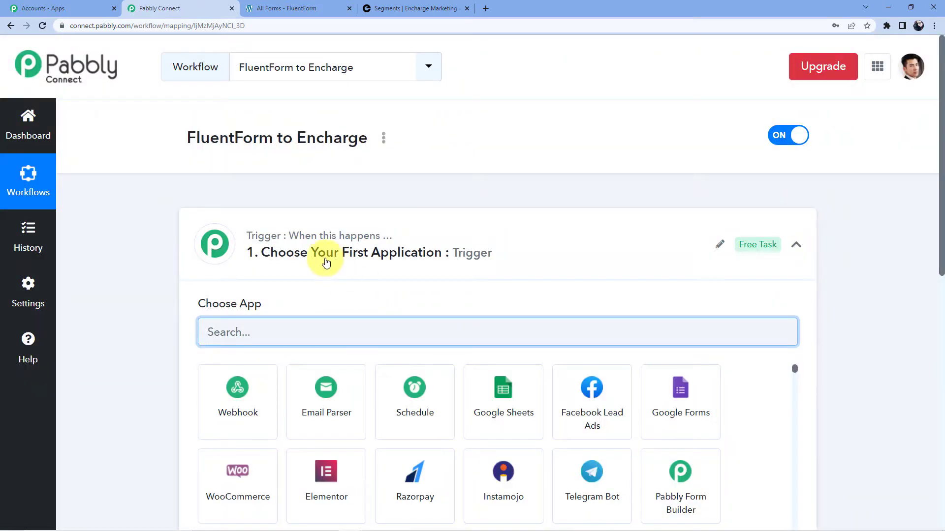
pyautogui.scroll(-2, 283, 391)
pyautogui.scroll(8, 282, 382)
pyautogui.scroll(-8, 339, 266)
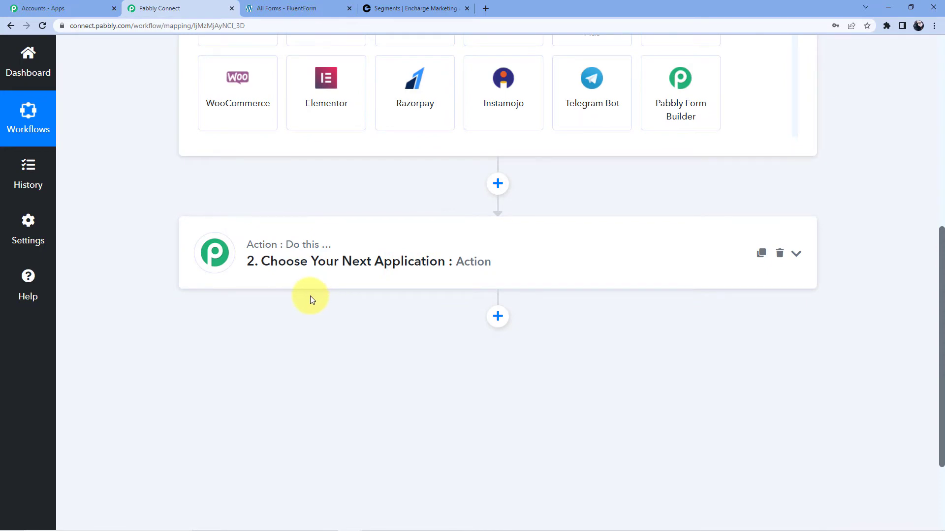
pyautogui.scroll(8, 310, 297)
pyautogui.scroll(-8, 340, 280)
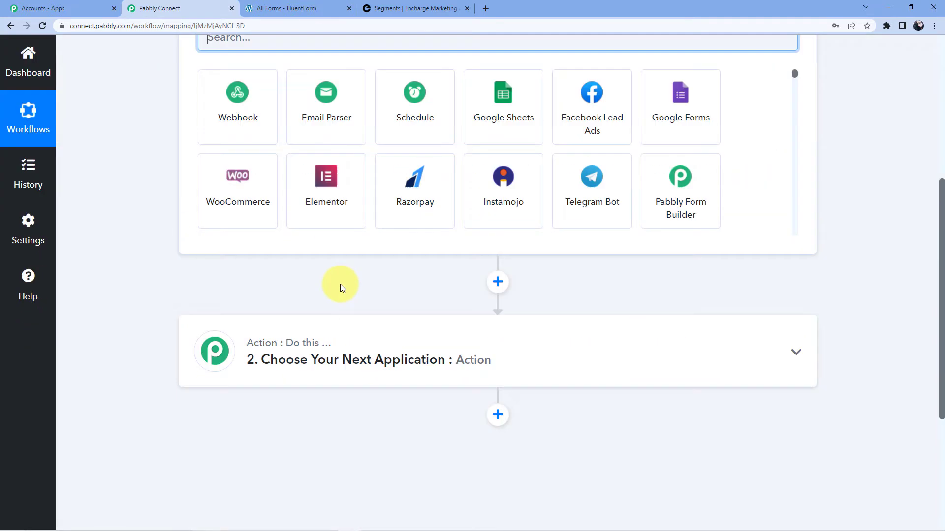
pyautogui.scroll(8, 306, 265)
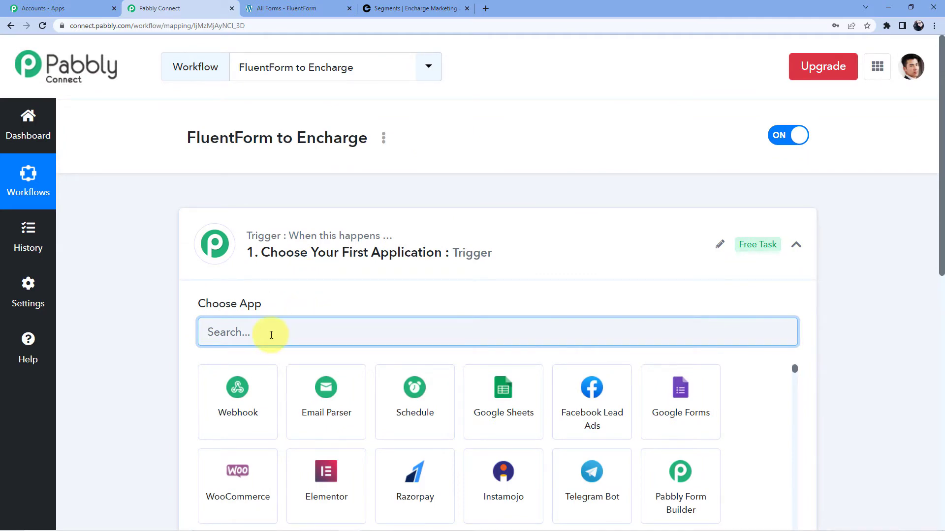
# Set the trigger app to Fluent Forms with the New Form Submission event
pyautogui.write('Fluent')
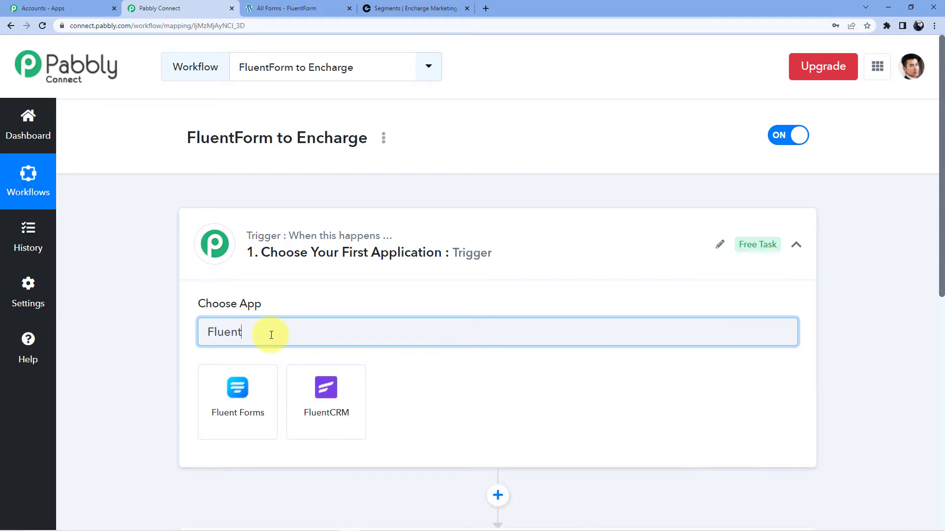
pyautogui.click(255, 391)
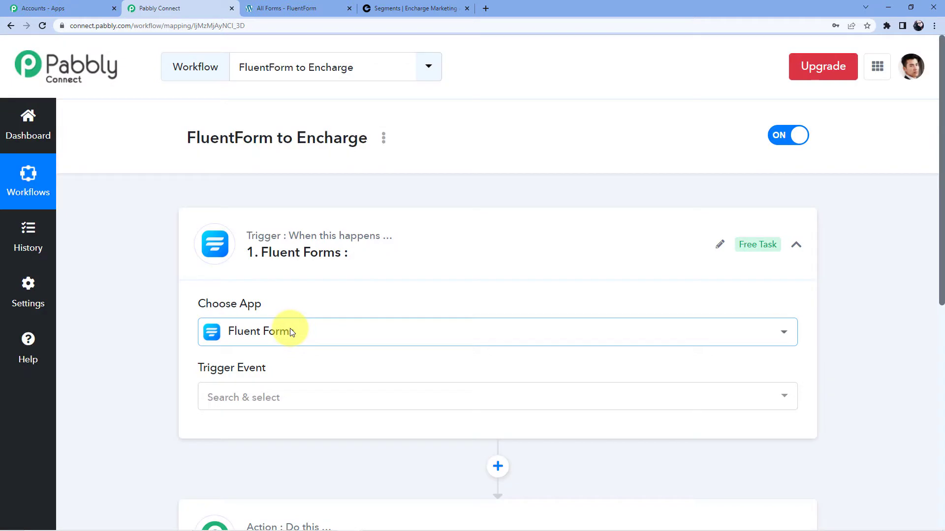
pyautogui.scroll(-1, 305, 314)
pyautogui.click(253, 351)
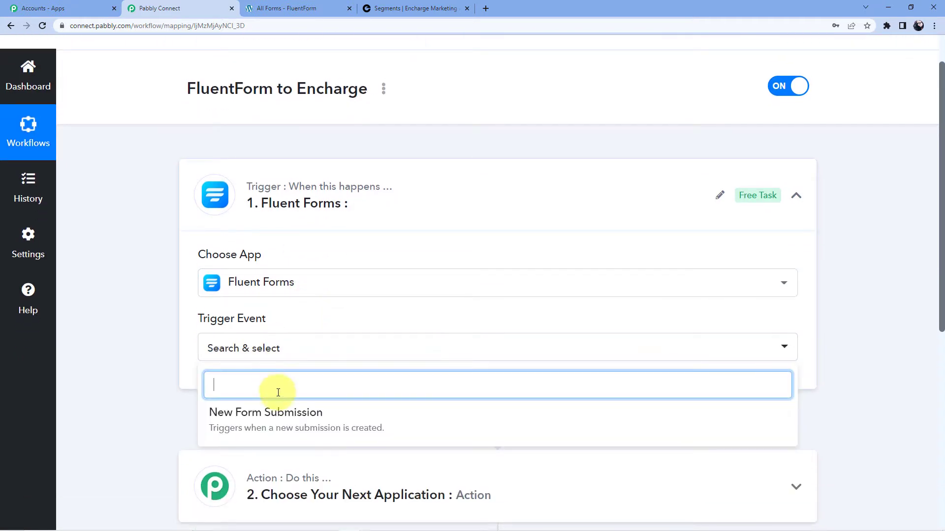
pyautogui.click(271, 411)
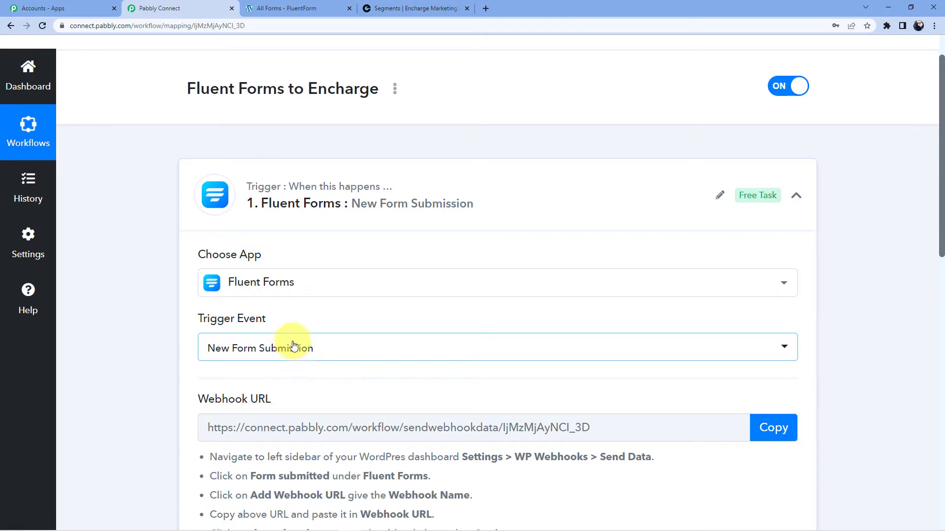
# Copy the generated webhook URL and dismiss Chrome's save-password prompt
pyautogui.scroll(-4, 303, 327)
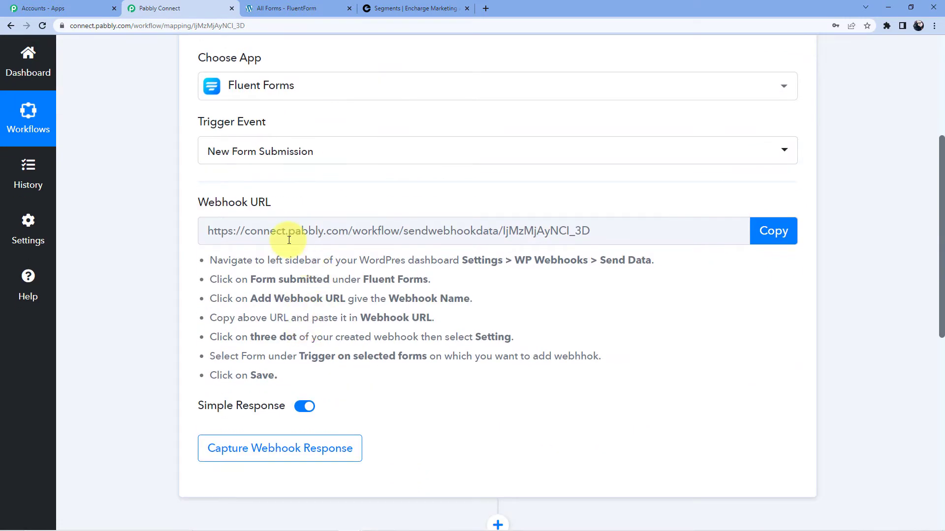
pyautogui.click(787, 239)
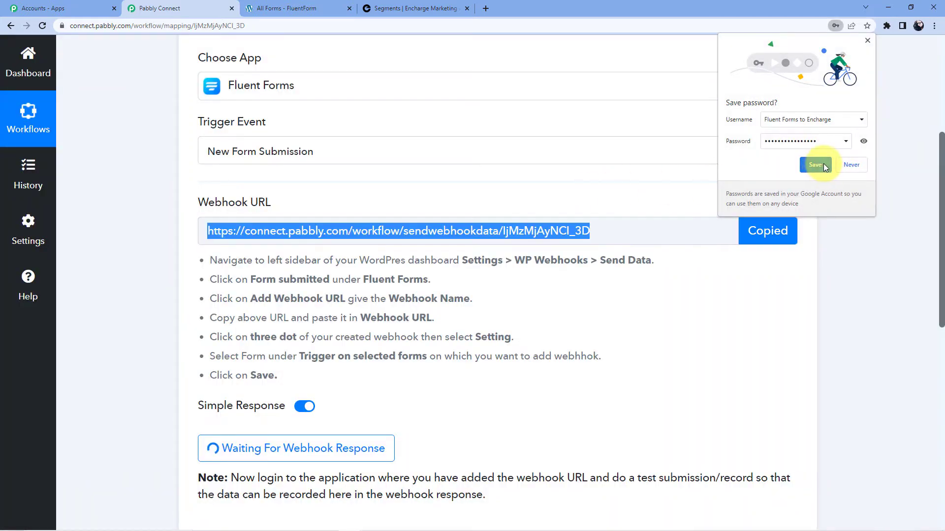
pyautogui.click(853, 164)
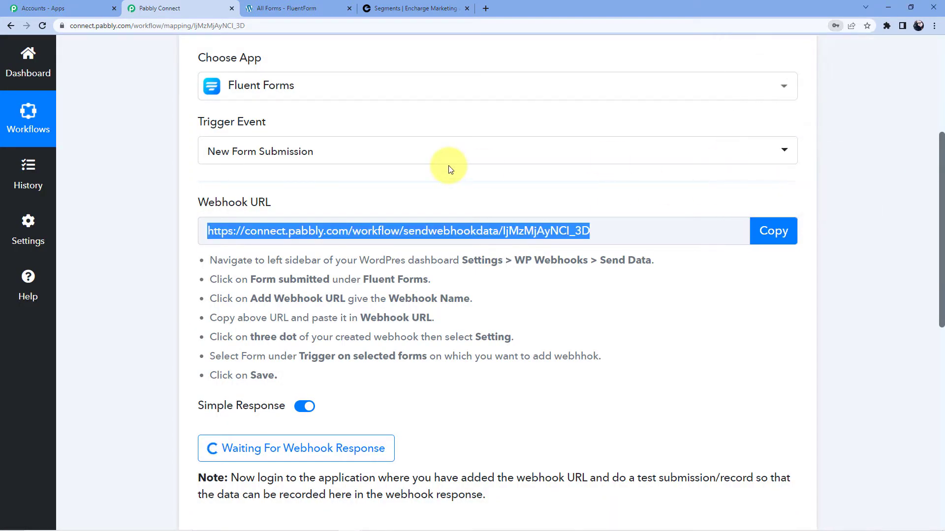
pyautogui.scroll(-3, 377, 143)
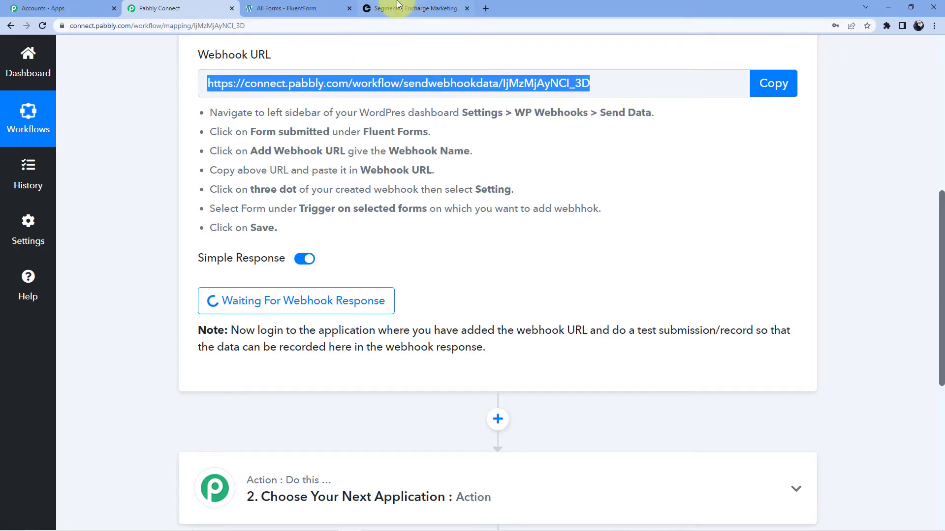
# In the WordPress admin, go to Settings > WP Webhooks to reach the Send Data page
pyautogui.click(292, 7)
pyautogui.scroll(-3, 74, 214)
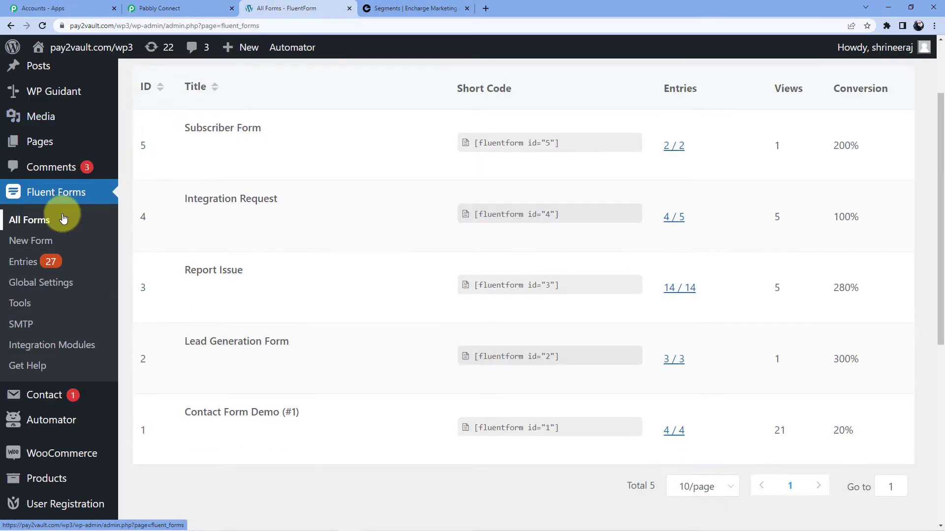
pyautogui.scroll(1, 63, 218)
pyautogui.scroll(-3, 63, 211)
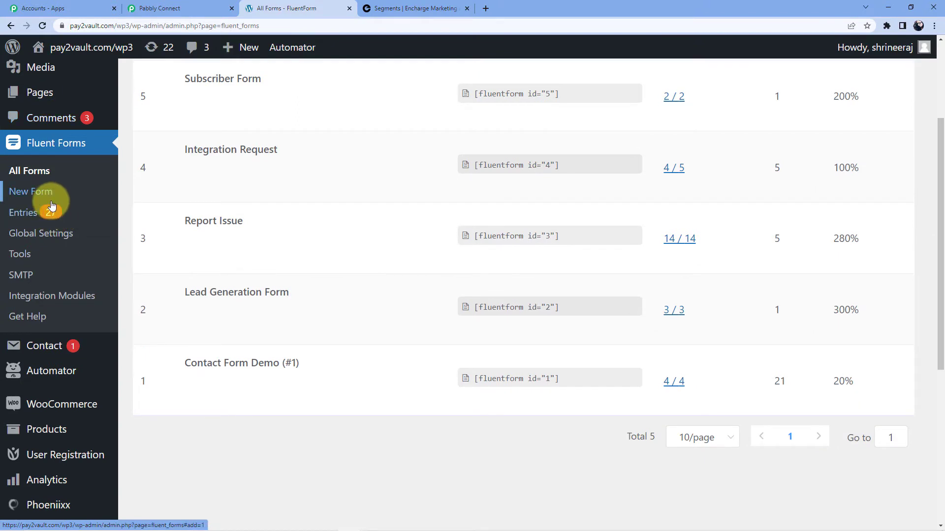
pyautogui.scroll(-5, 54, 207)
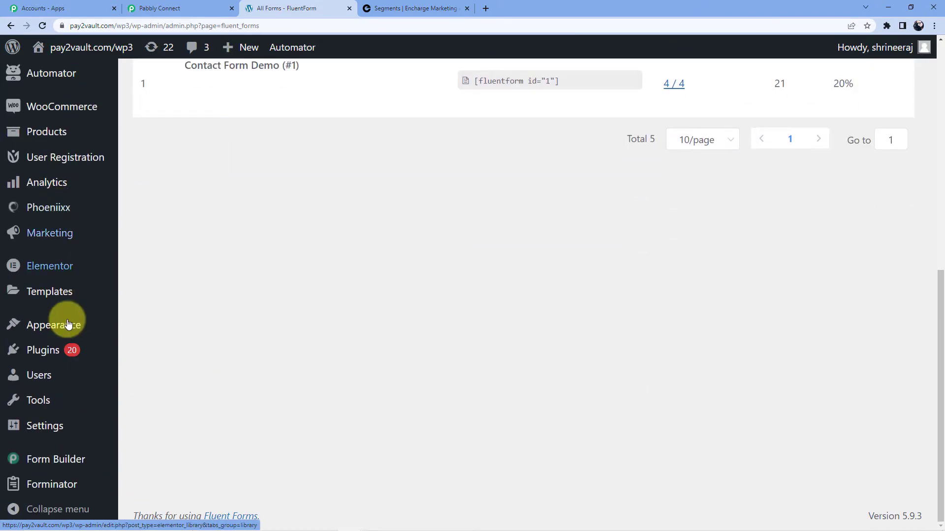
pyautogui.moveTo(63, 427)
pyautogui.click(162, 454)
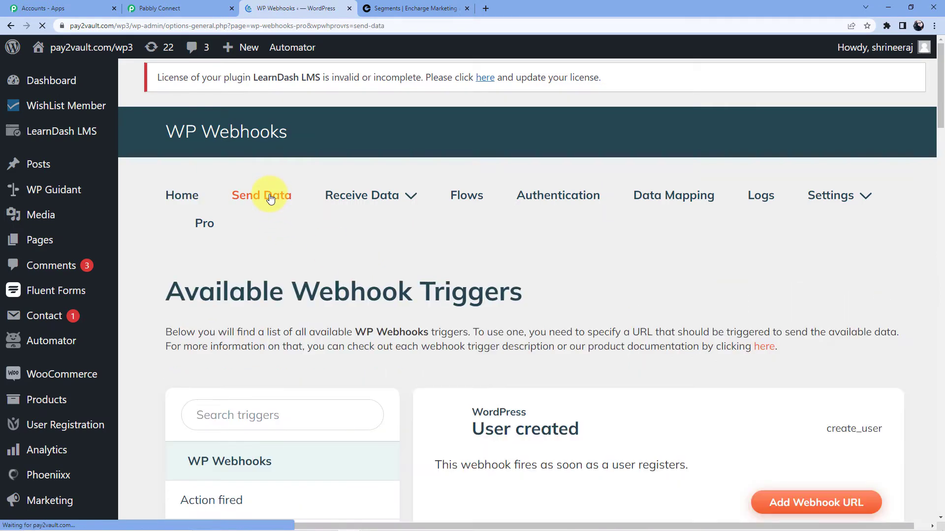
# Open the Fluent Forms 'Form submitted' trigger and begin adding a webhook URL
pyautogui.scroll(-5, 424, 249)
pyautogui.scroll(-15, 334, 266)
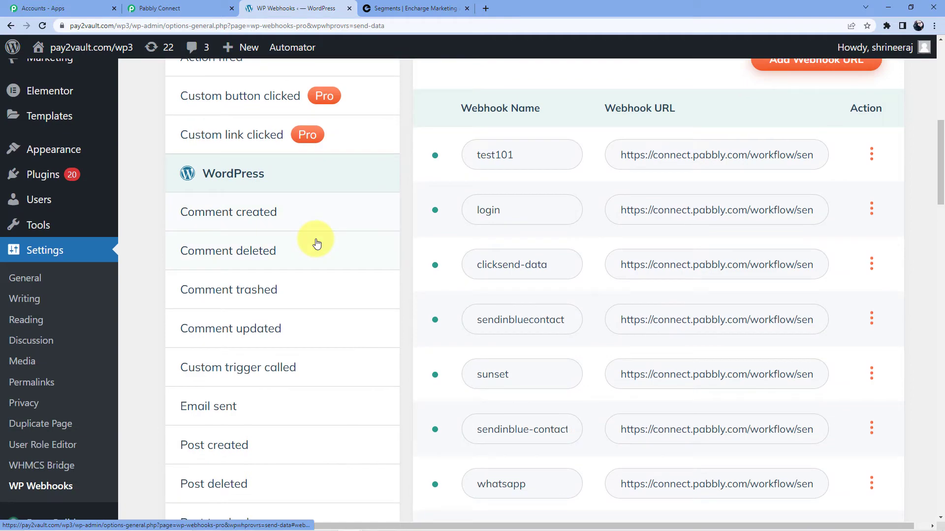
pyautogui.scroll(-10, 268, 242)
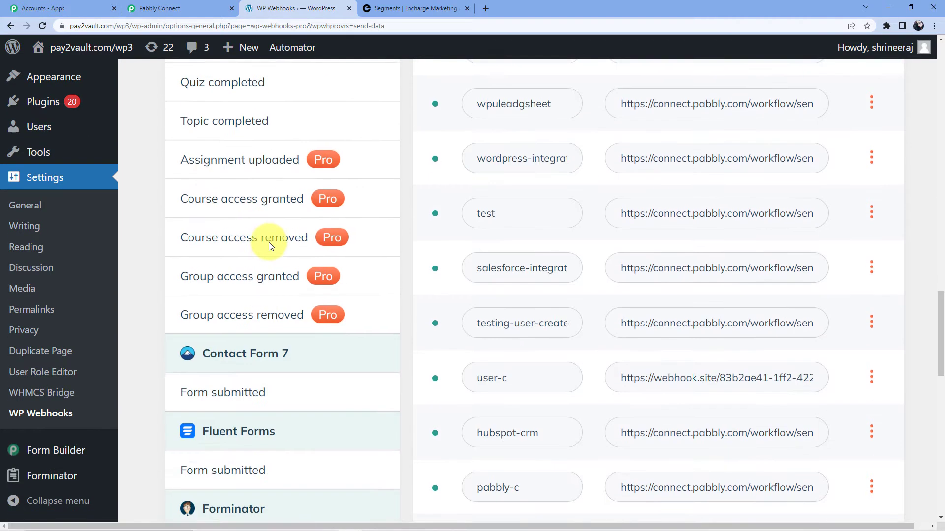
pyautogui.click(235, 280)
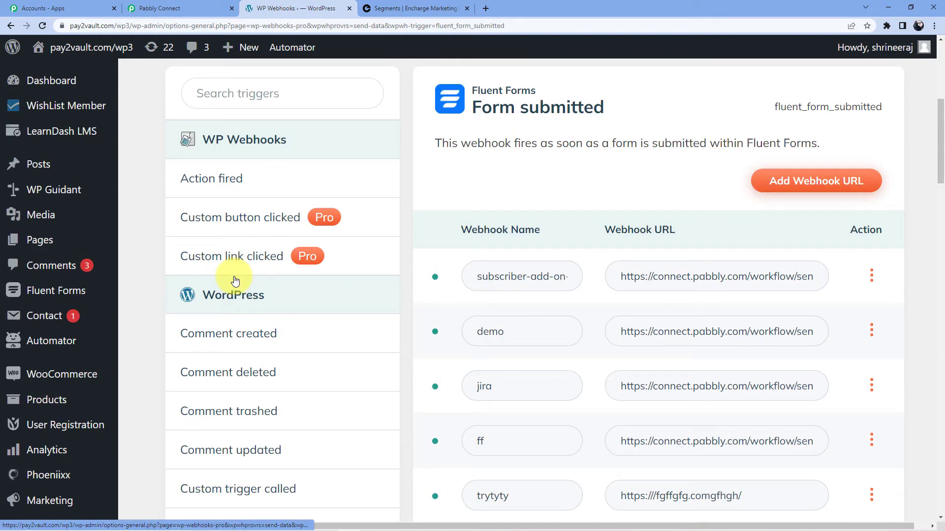
pyautogui.click(767, 189)
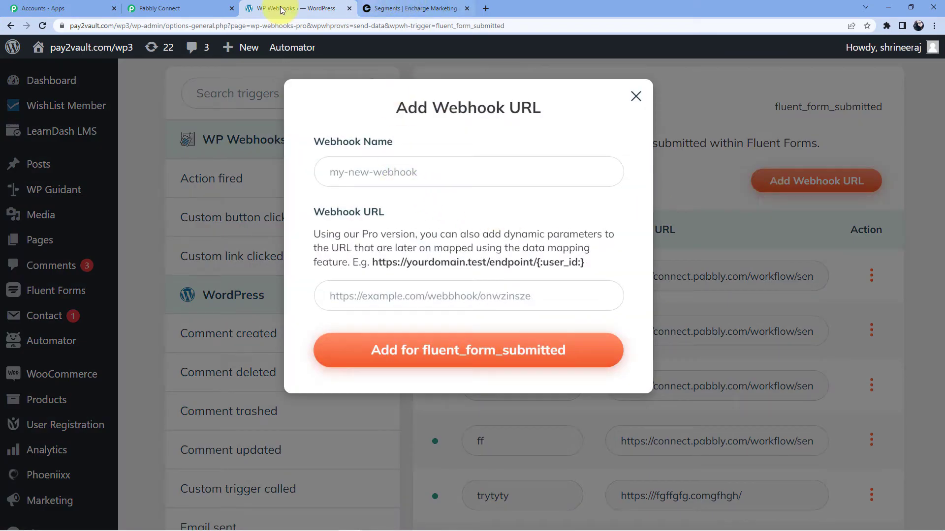
# Copy the Pabbly webhook URL and paste it into the Webhook URL field
pyautogui.click(197, 5)
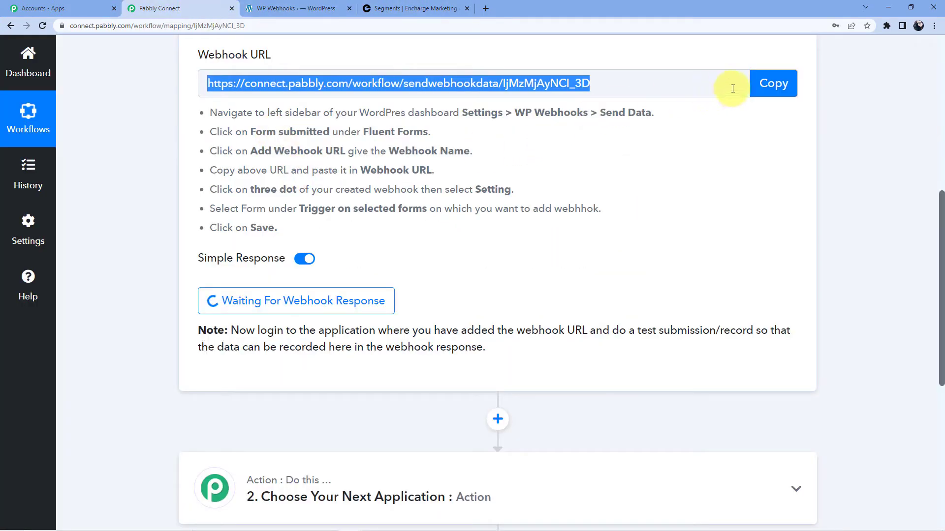
pyautogui.click(769, 84)
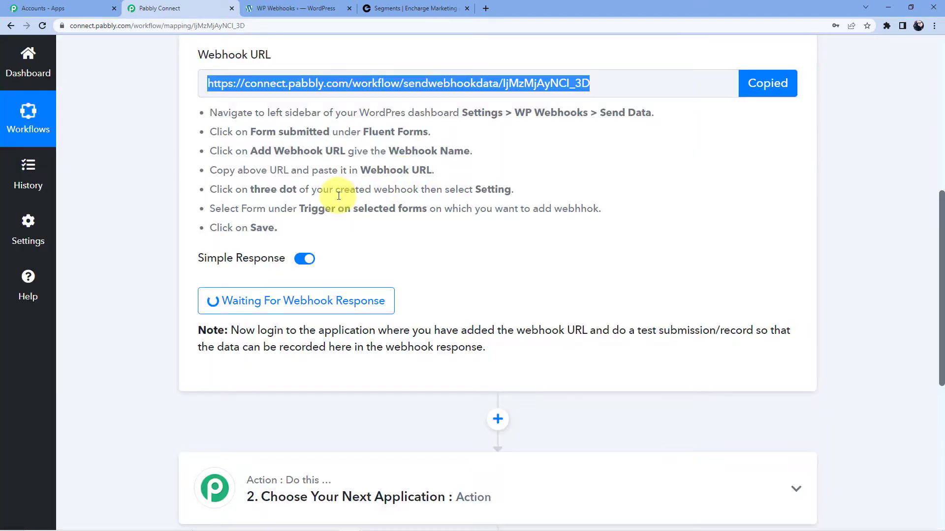
pyautogui.click(323, 4)
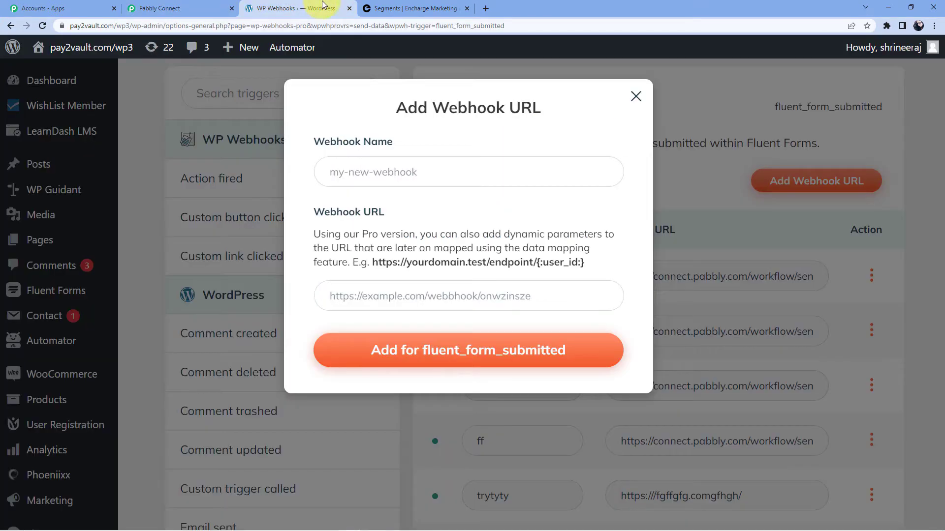
pyautogui.click(387, 178)
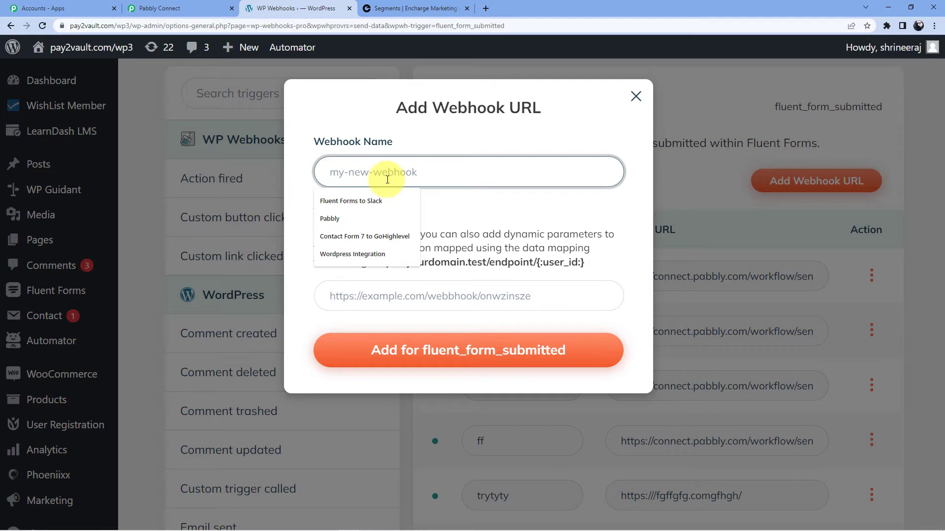
pyautogui.hotkey('ctrl', 'v')
pyautogui.press('BackSpace')
pyautogui.press('BackSpace')
pyautogui.press('BackSpace')
pyautogui.press('BackSpace')
pyautogui.press('BackSpace')
pyautogui.press('BackSpace')
pyautogui.press('BackSpace')
pyautogui.press('BackSpace')
pyautogui.press('BackSpace')
pyautogui.press('BackSpace')
pyautogui.press('BackSpace')
pyautogui.press('BackSpace')
pyautogui.press('BackSpace')
pyautogui.press('BackSpace')
pyautogui.press('BackSpace')
pyautogui.press('BackSpace')
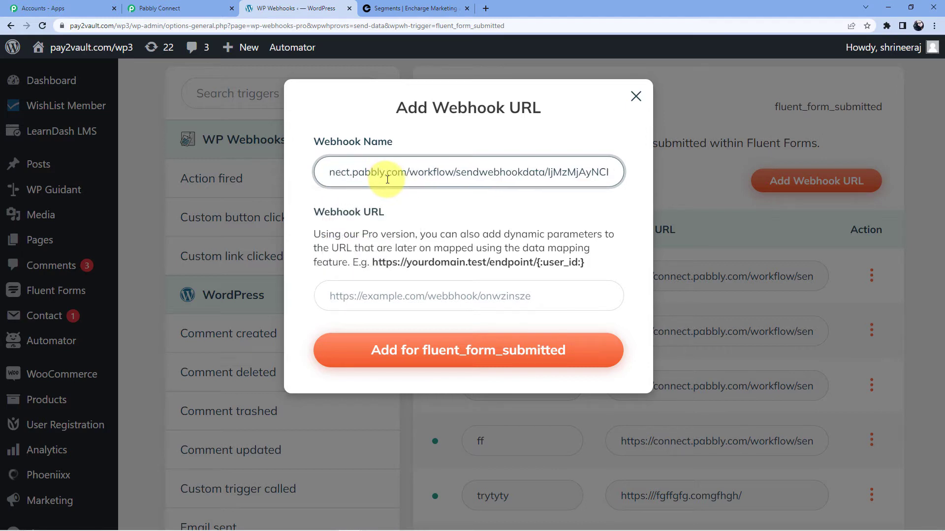
pyautogui.press('BackSpace')
pyautogui.press('BackSpace')
pyautogui.press('BackSpace')
pyautogui.press('BackSpace')
pyautogui.press('BackSpace')
pyautogui.click(377, 289)
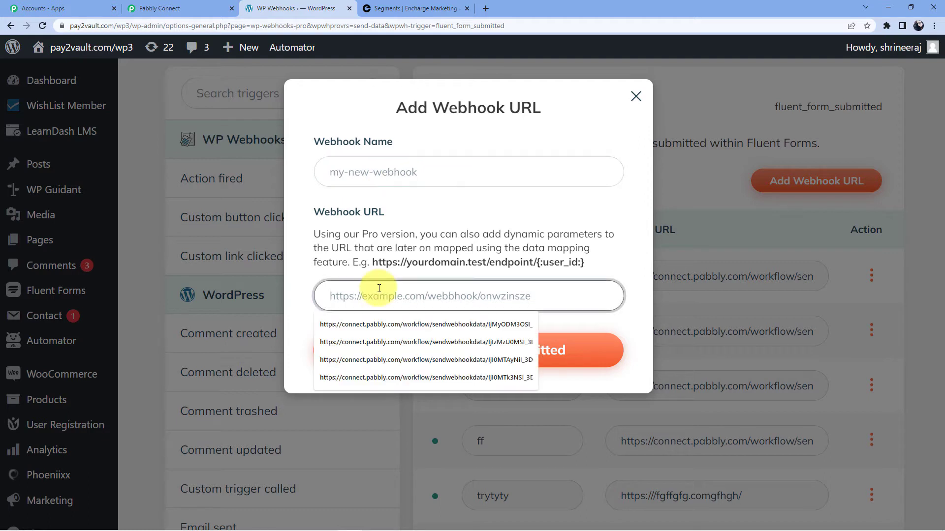
pyautogui.press('Down')
pyautogui.press('Return')
# Name the webhook 'Fluent Forms to Encharge' and add it
pyautogui.click(380, 171)
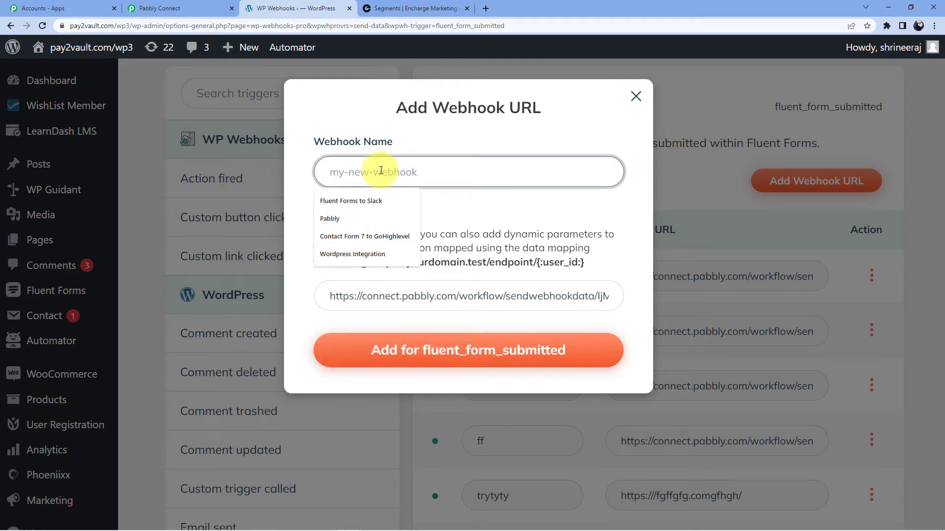
pyautogui.write('Fluent ?F')
pyautogui.press('BackSpace')
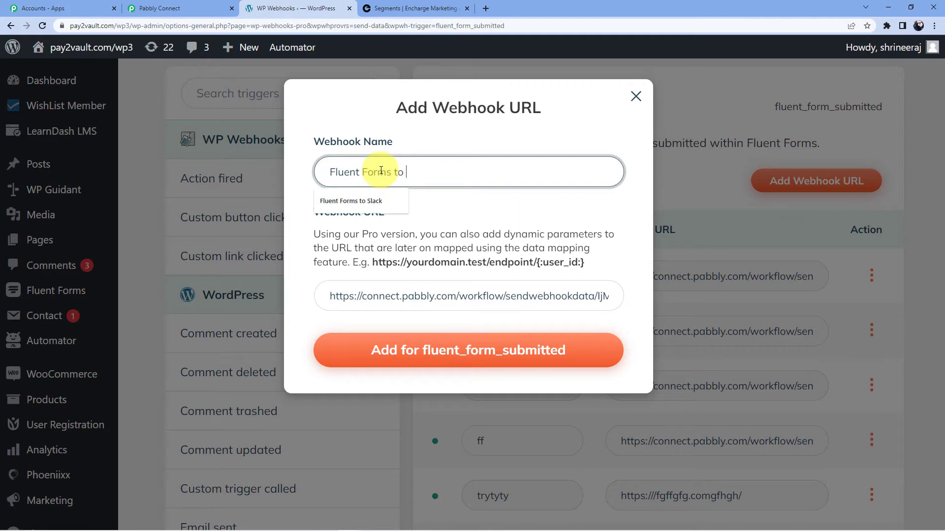
pyautogui.write('orms to Encharge')
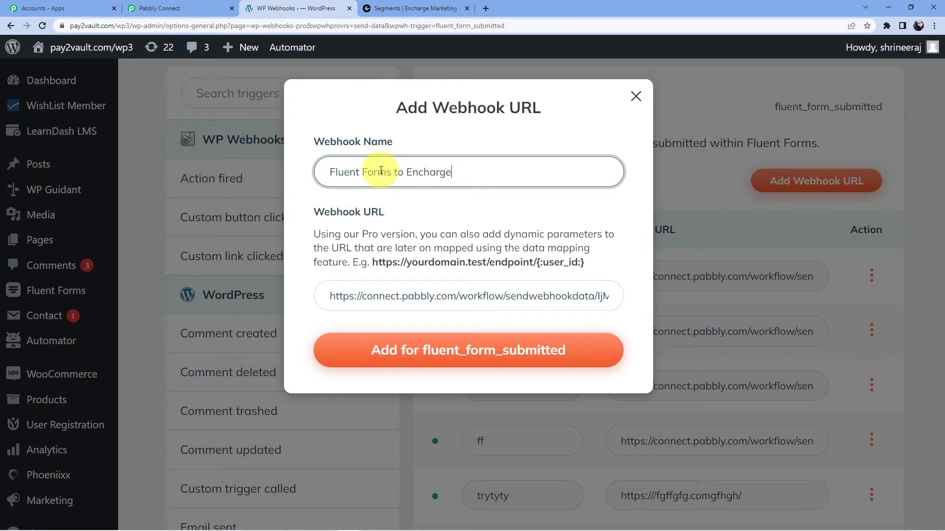
pyautogui.click(445, 362)
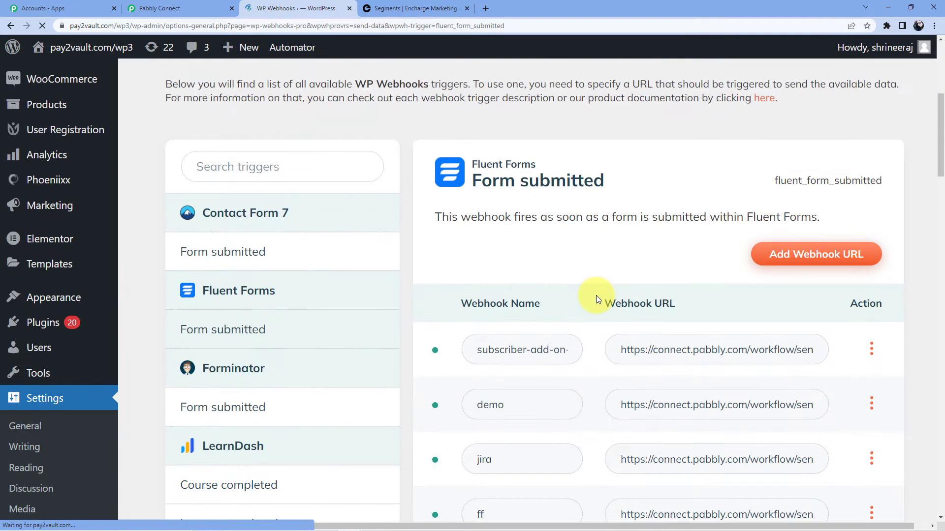
# Limit the fluent-forms-to-encharge webhook to the Lead Generation Form and save its settings
pyautogui.scroll(-10, 588, 298)
pyautogui.scroll(-8, 581, 290)
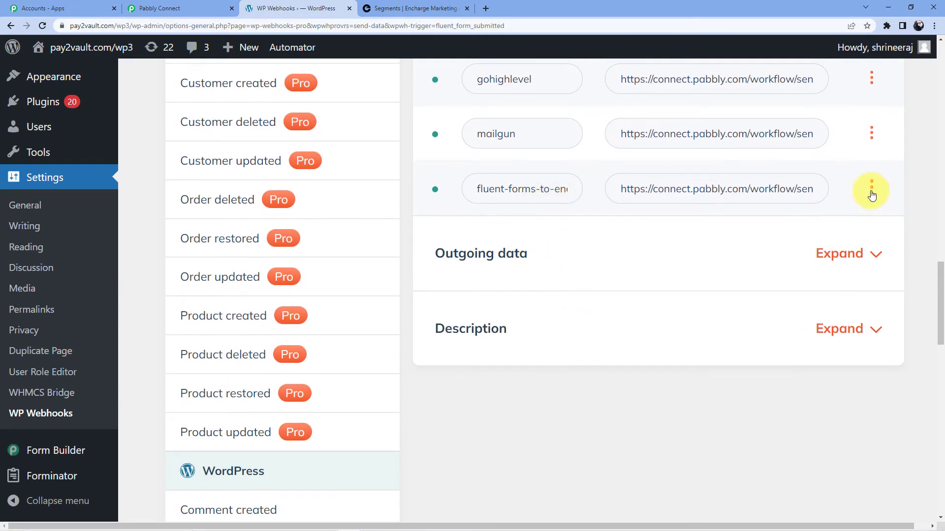
pyautogui.click(871, 190)
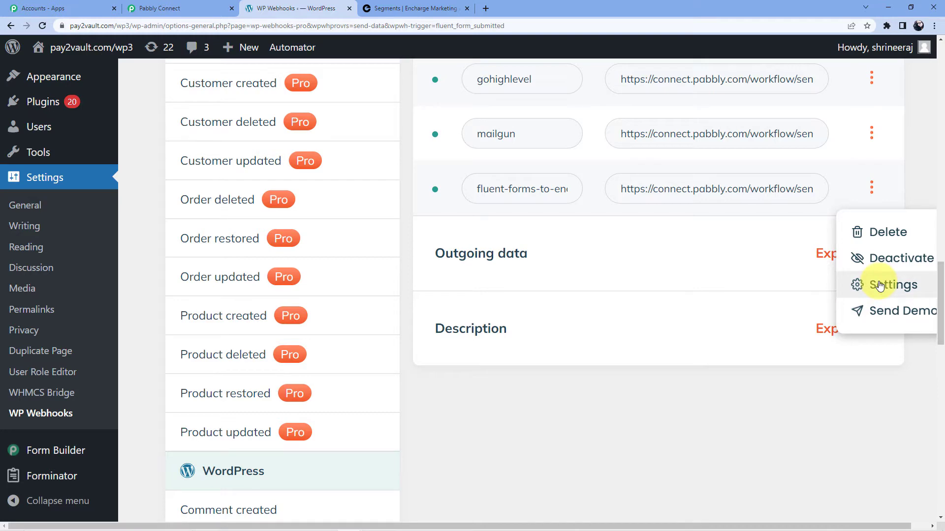
pyautogui.click(873, 284)
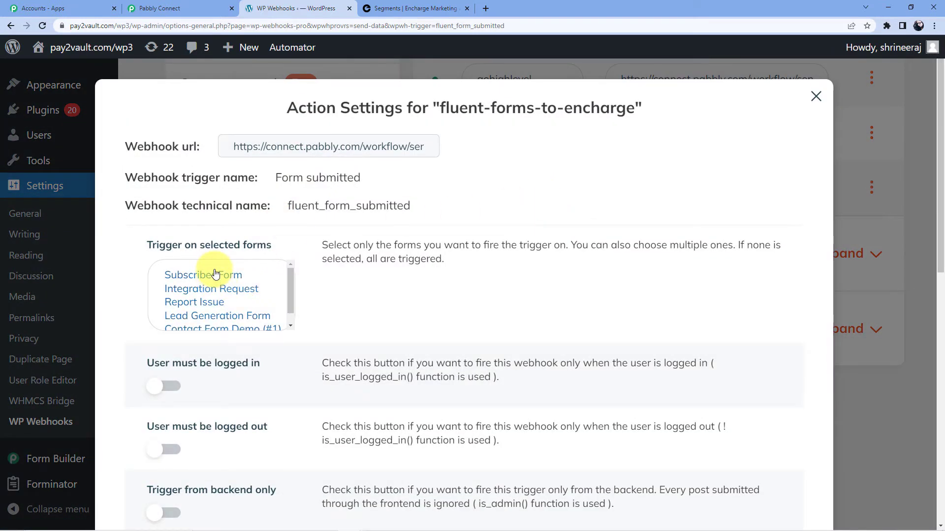
pyautogui.scroll(-1, 215, 275)
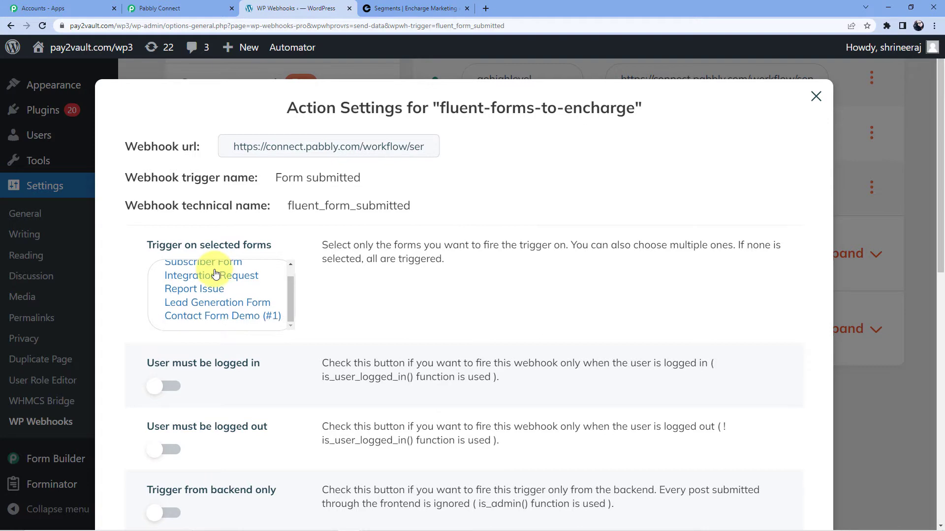
pyautogui.click(222, 303)
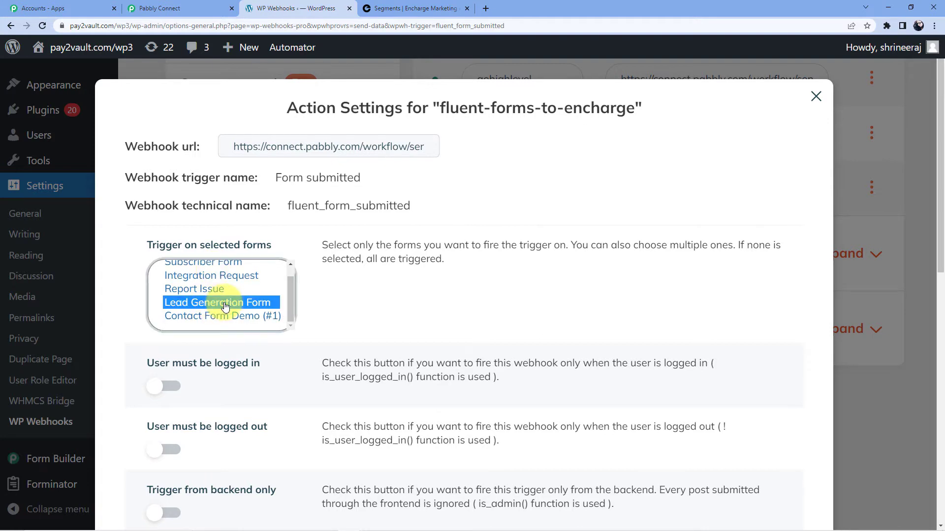
pyautogui.scroll(-8, 302, 296)
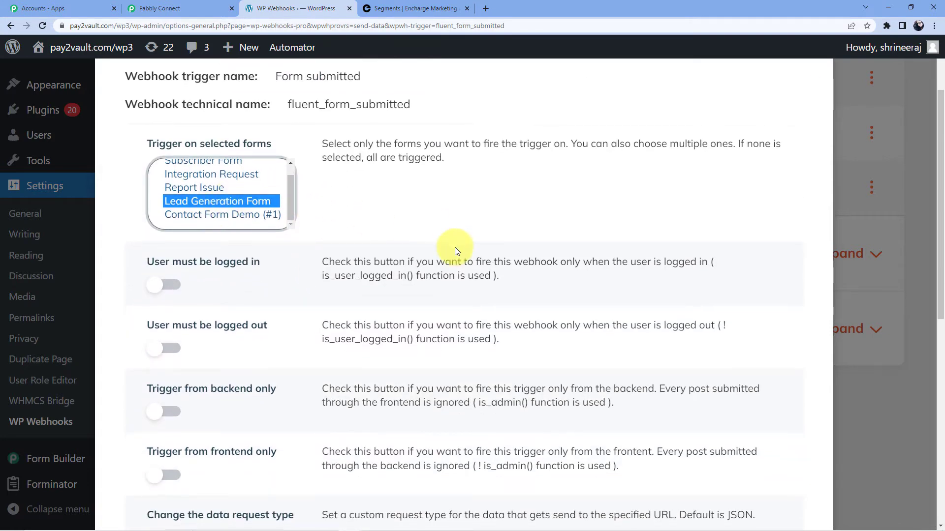
pyautogui.scroll(-1, 454, 247)
pyautogui.click(182, 448)
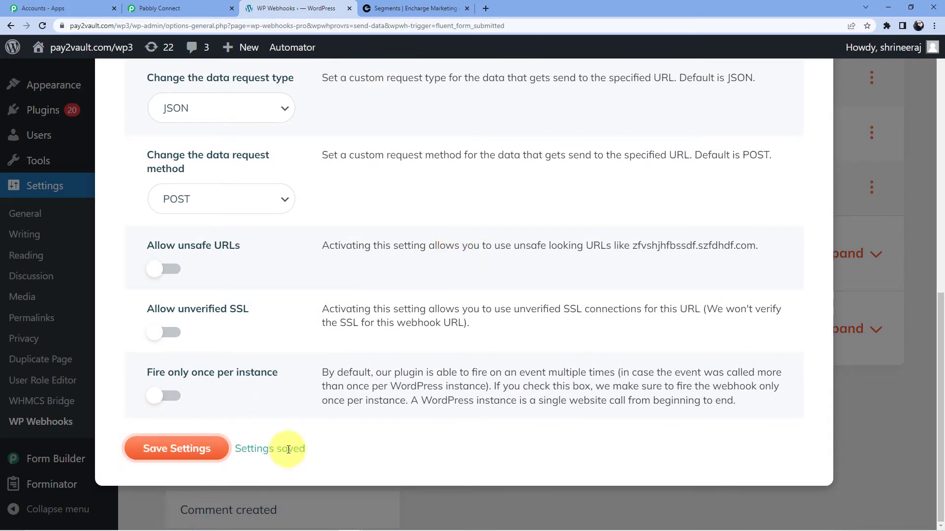
pyautogui.click(890, 82)
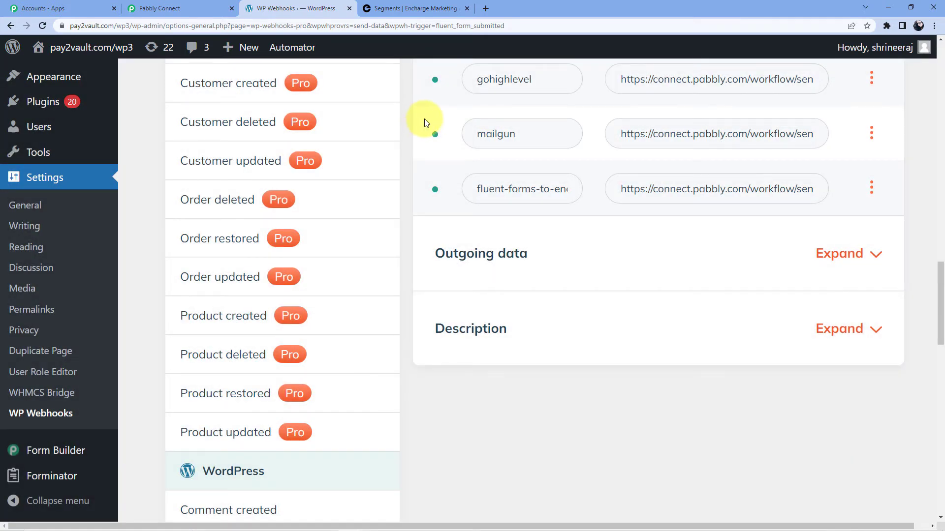
# Open the Lead Generation Form from All Forms and copy its [fluentform id="2"] shortcode
pyautogui.scroll(4, 414, 132)
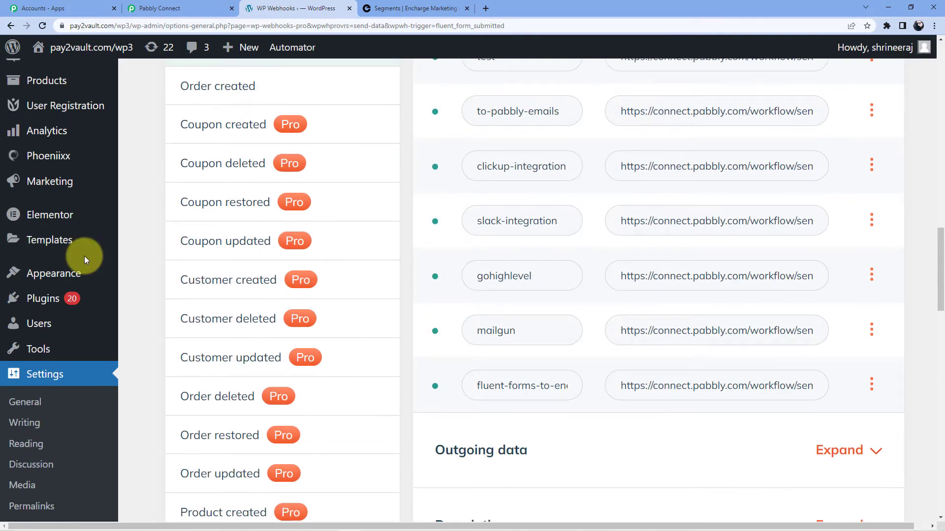
pyautogui.scroll(5, 82, 255)
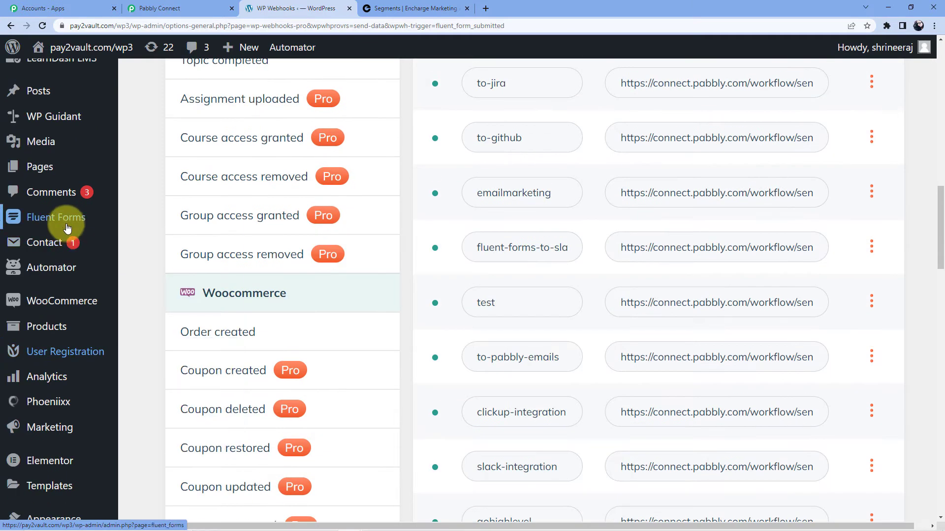
pyautogui.moveTo(67, 229)
pyautogui.click(146, 221)
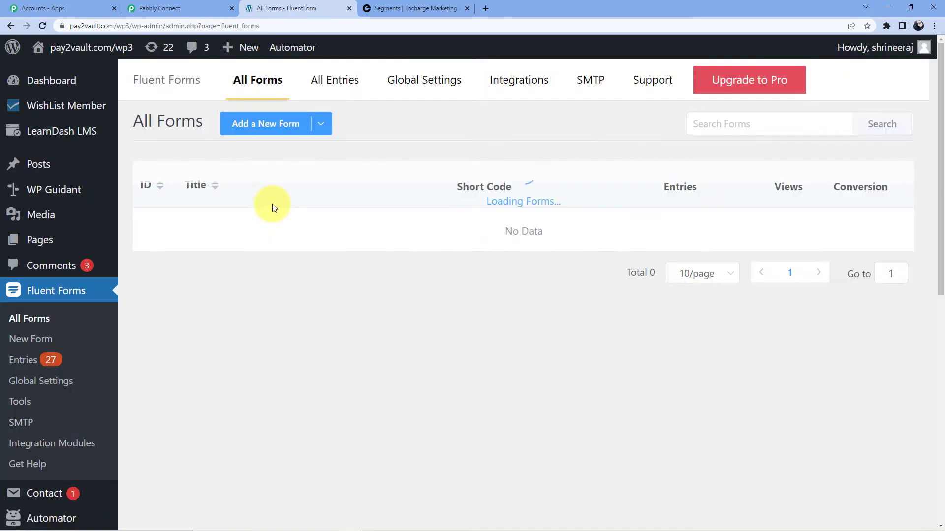
pyautogui.scroll(-4, 273, 205)
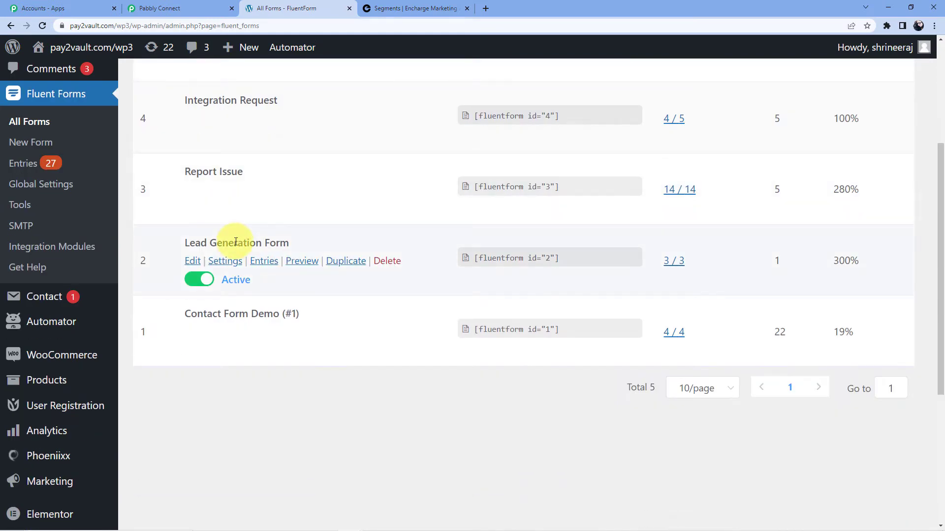
pyautogui.click(192, 262)
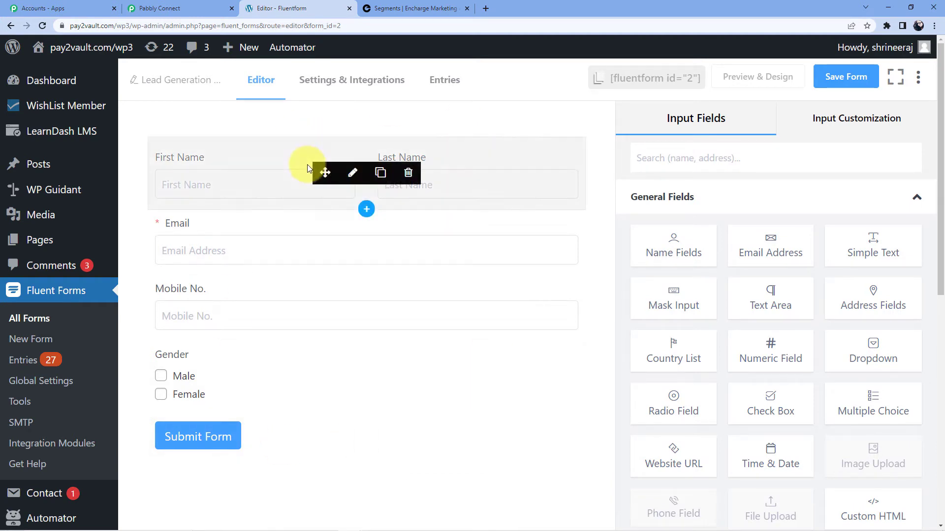
pyautogui.click(640, 84)
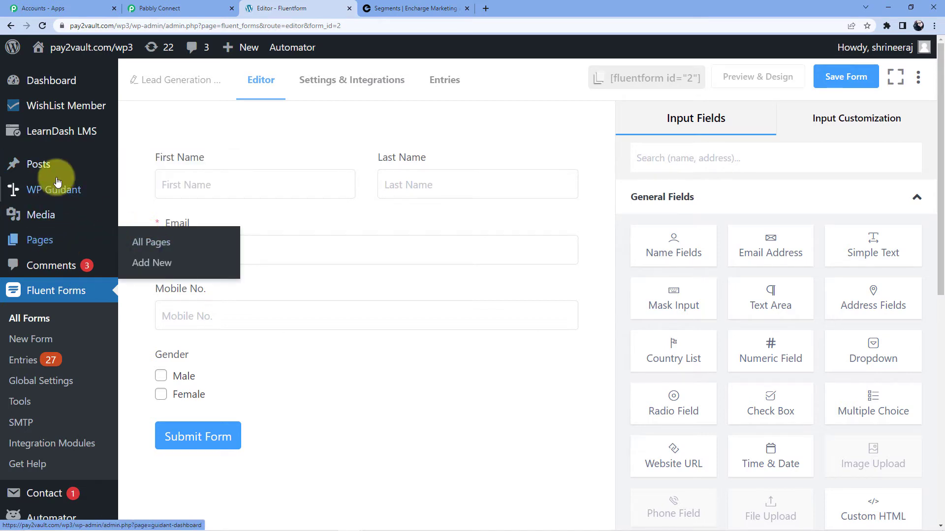
# Publish a 'Lead Generation Form' page containing the [fluentform id="2"] shortcode and view it
pyautogui.moveTo(46, 239)
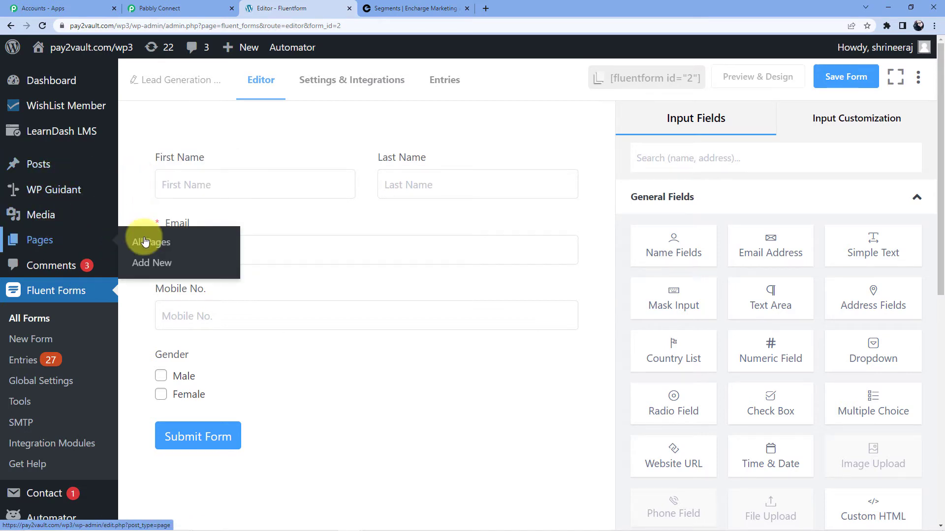
pyautogui.click(152, 263)
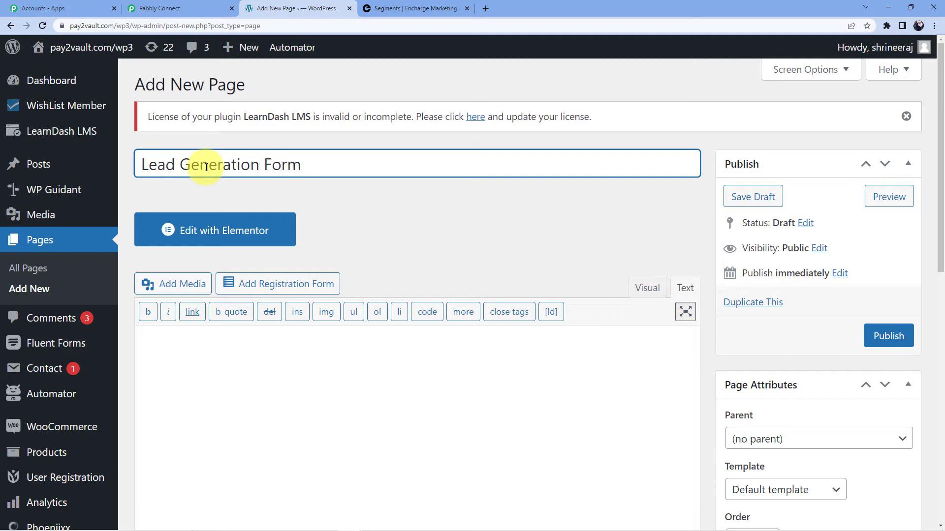
pyautogui.click(223, 358)
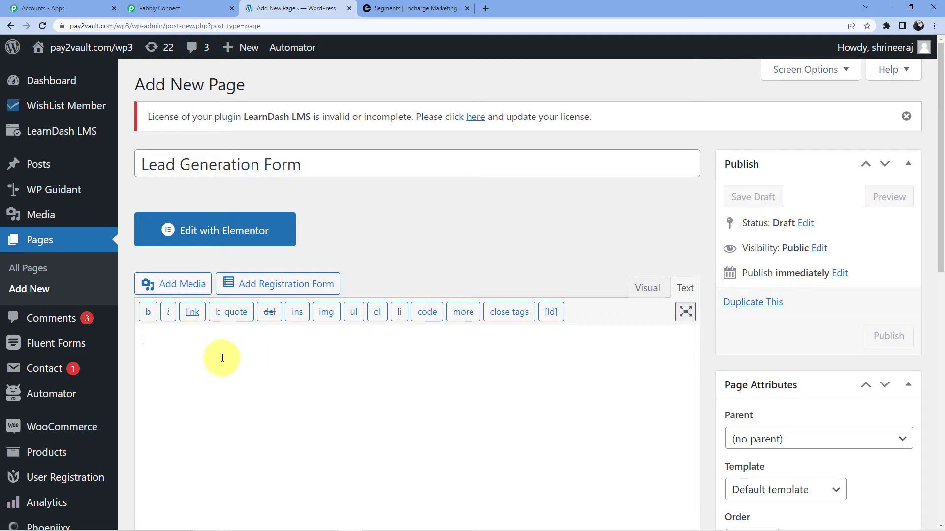
pyautogui.hotkey('ctrl', 'v')
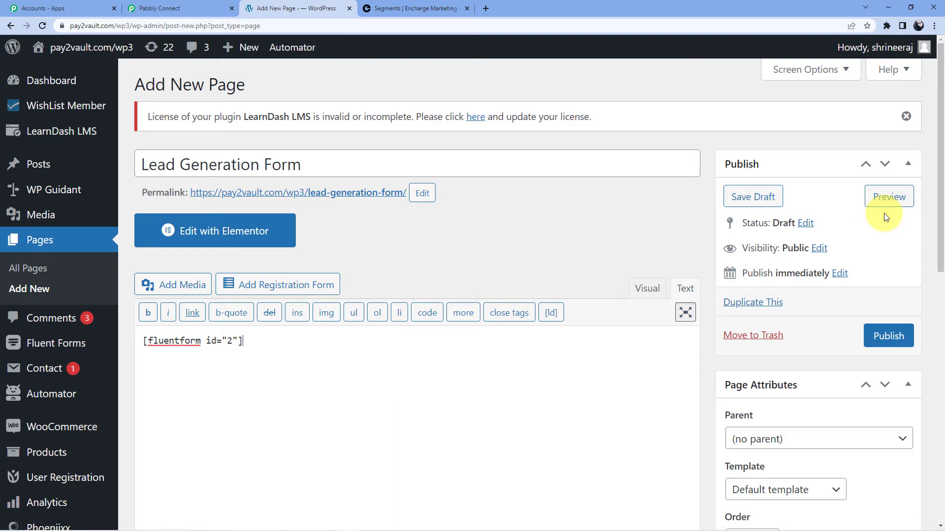
pyautogui.click(885, 331)
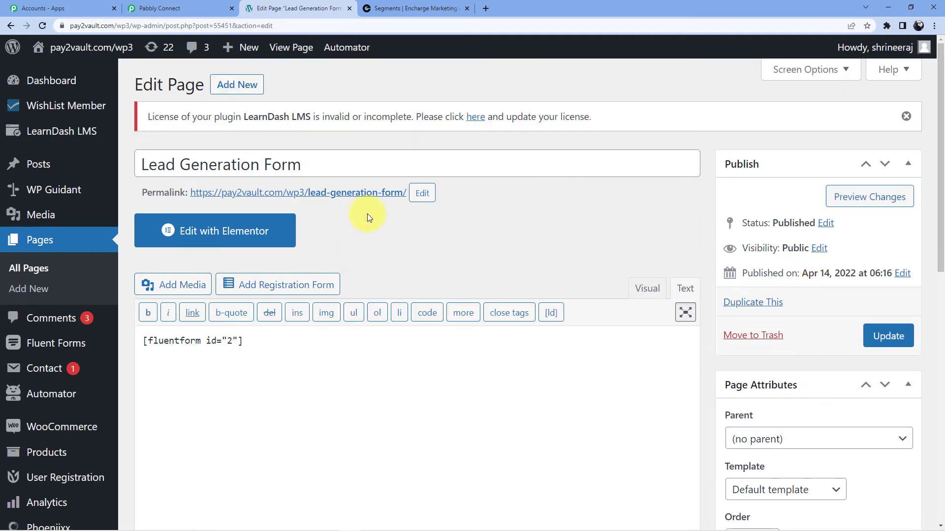
pyautogui.click(357, 196)
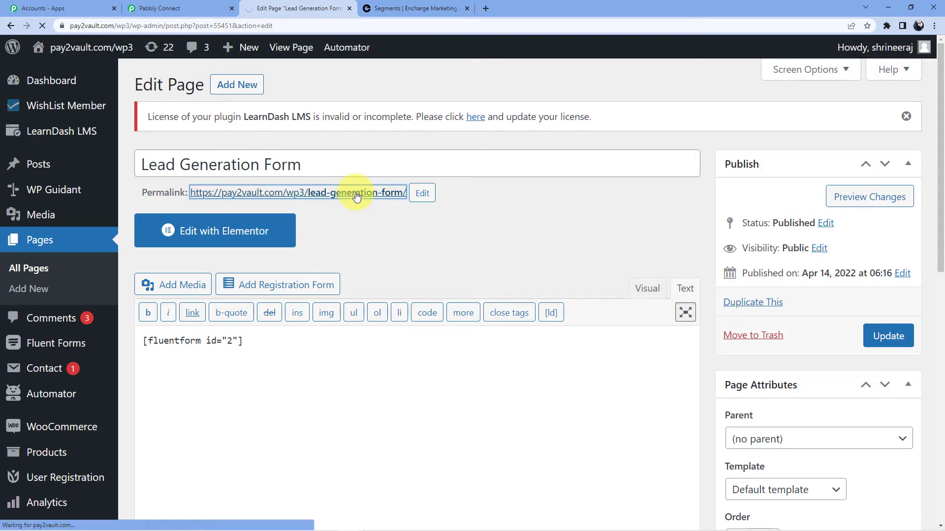
# Open the published Lead Generation Form page in a new browser tab
pyautogui.rightClick(361, 192)
pyautogui.click(316, 176)
pyautogui.scroll(-4, 339, 276)
pyautogui.scroll(4, 338, 276)
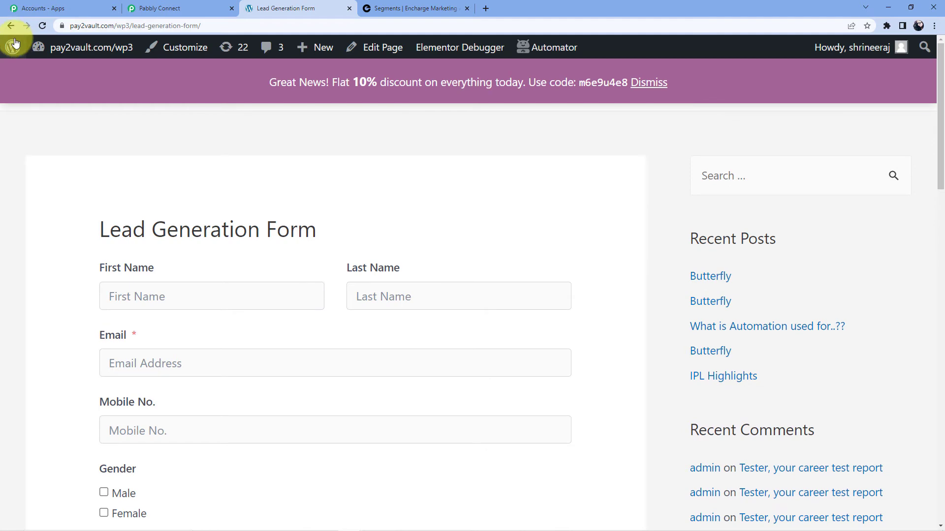
pyautogui.click(10, 25)
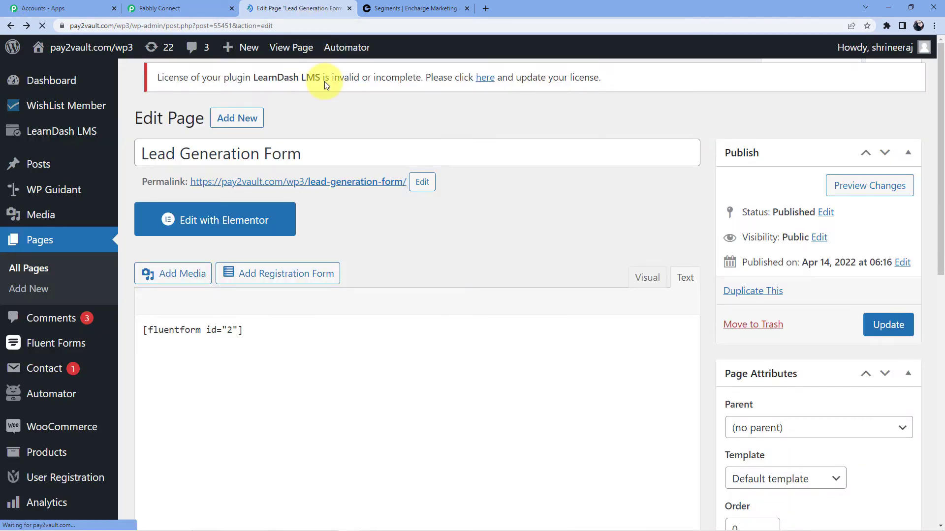
pyautogui.rightClick(308, 197)
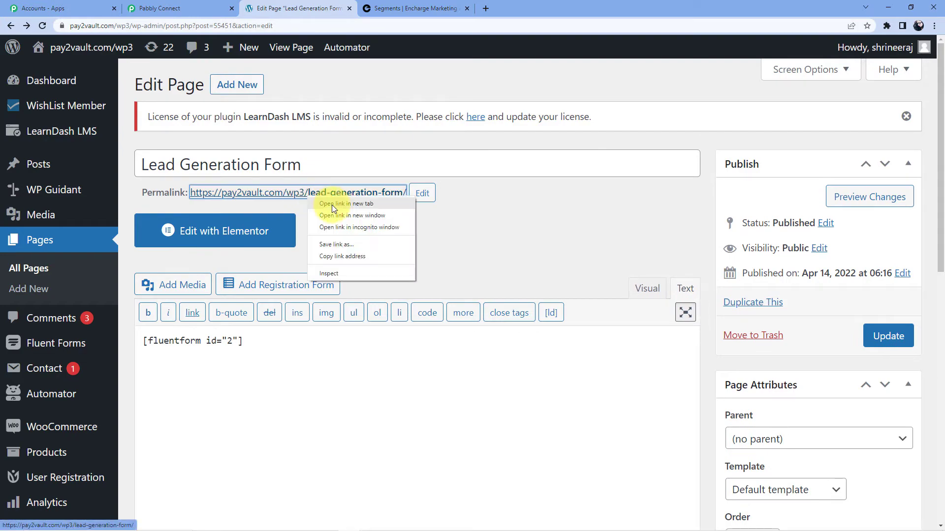
pyautogui.click(331, 204)
pyautogui.click(389, 8)
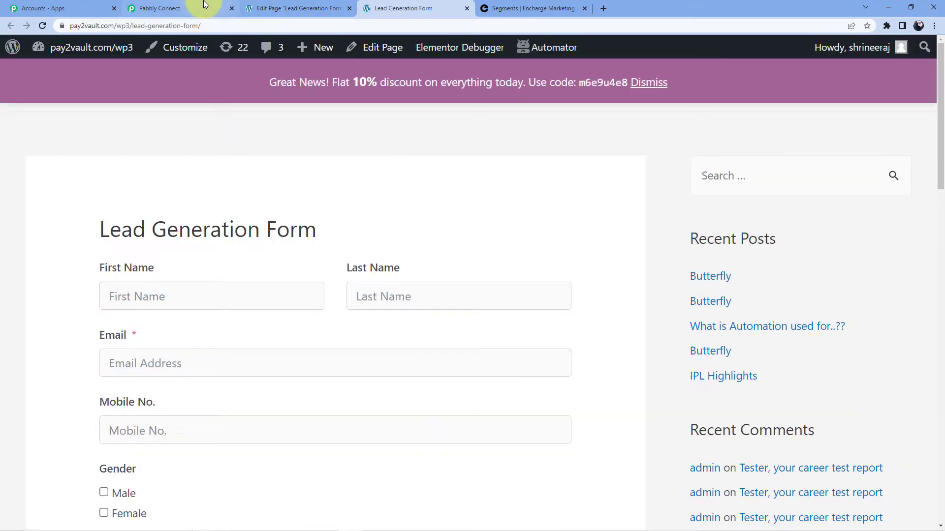
pyautogui.click(207, 8)
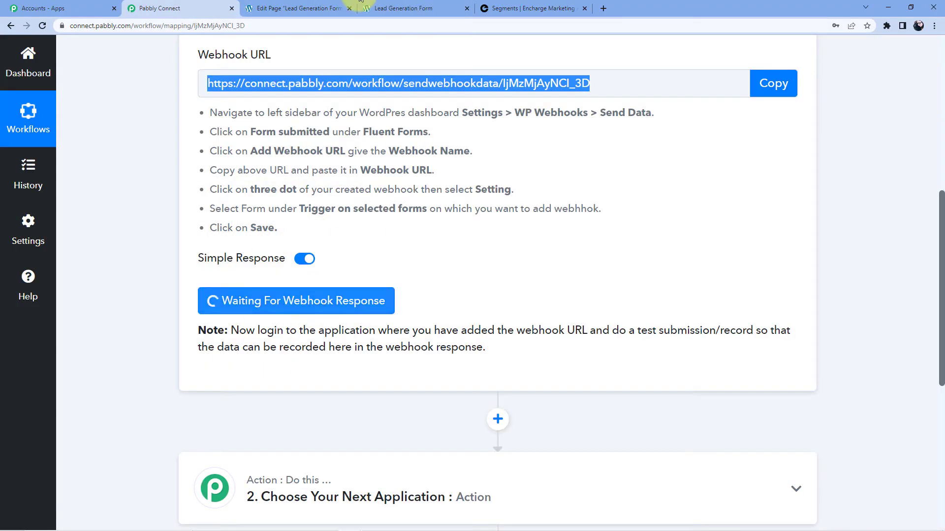
pyautogui.click(403, 8)
pyautogui.scroll(-2, 223, 271)
# Enter the test entry's first name and last name
pyautogui.click(211, 140)
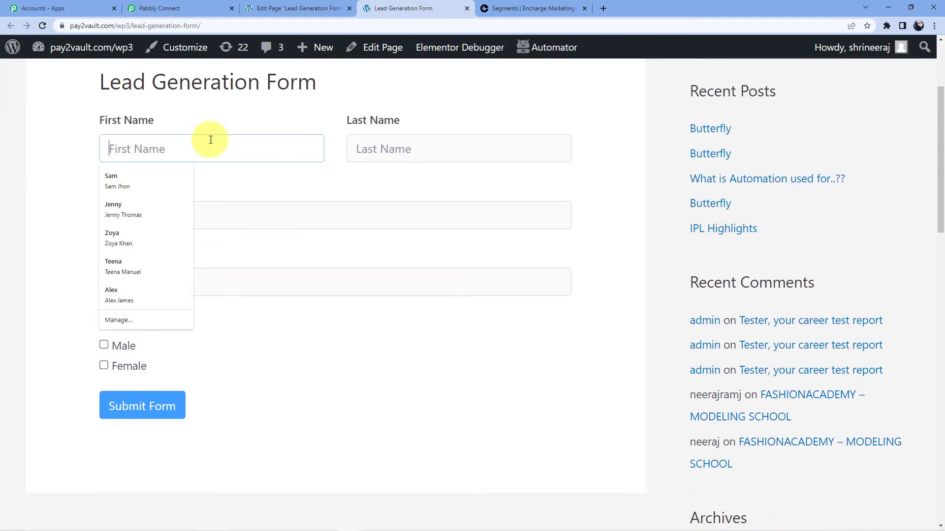
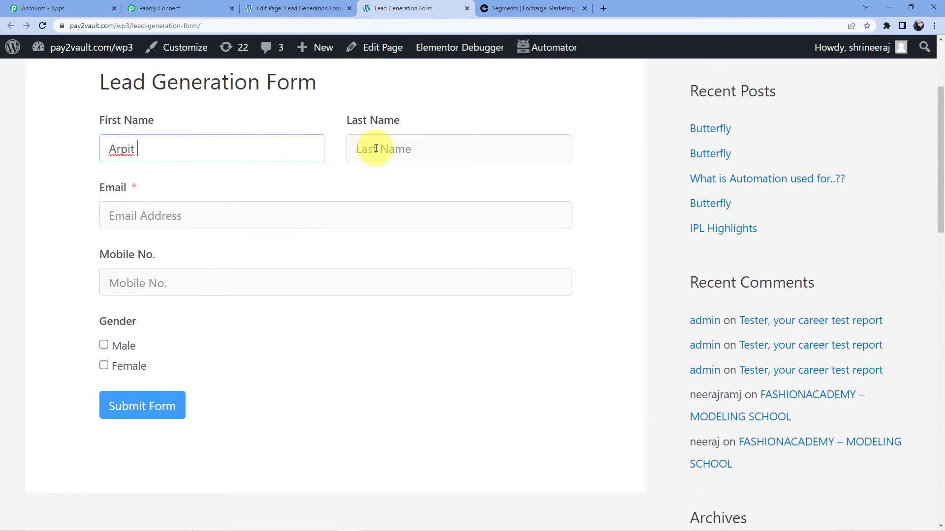
pyautogui.click(376, 149)
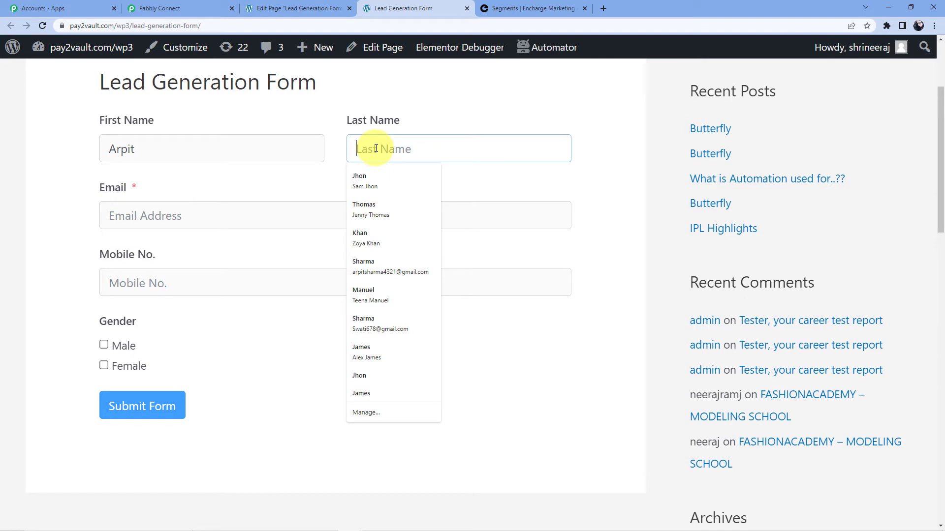
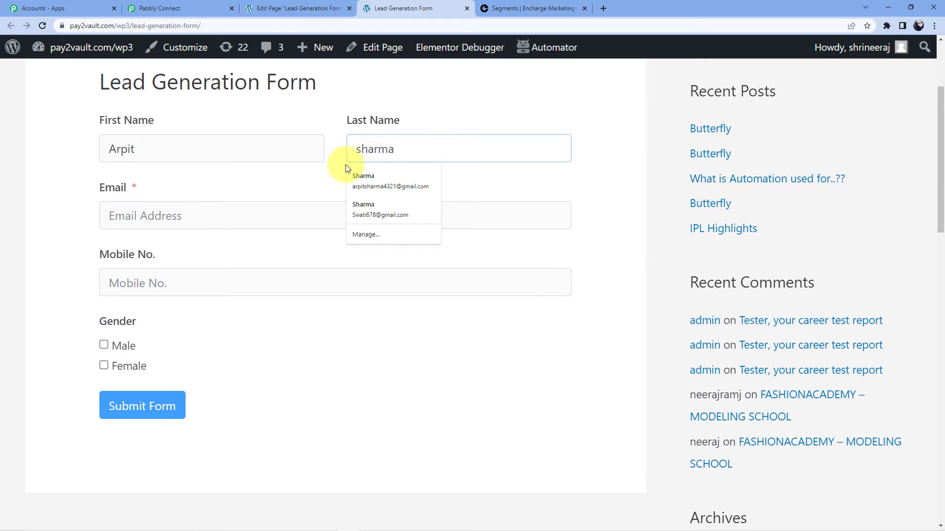
pyautogui.click(363, 177)
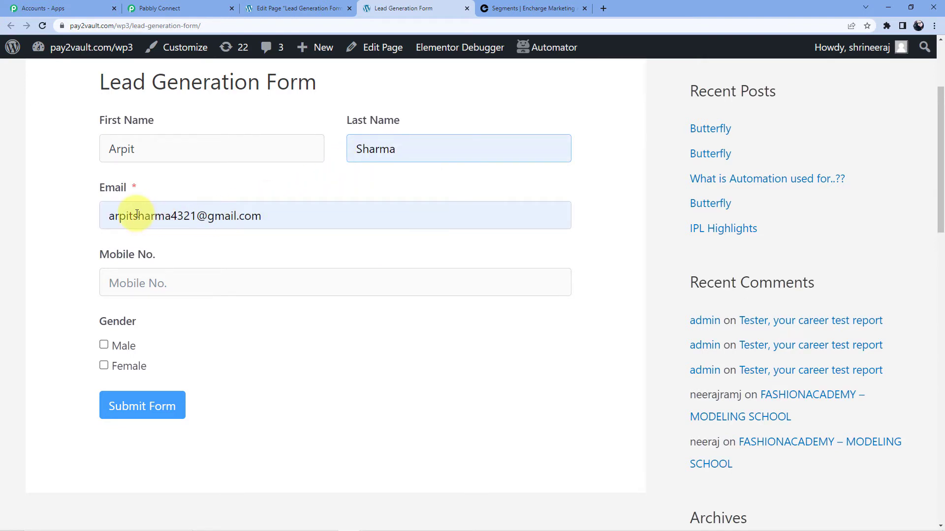
# Replace the email, enter a mobile number, tick Male, and submit the form
pyautogui.moveTo(289, 215); pyautogui.dragTo(120, 211)
pyautogui.press('BackSpace')
pyautogui.press('BackSpace')
pyautogui.press('BackSpace')
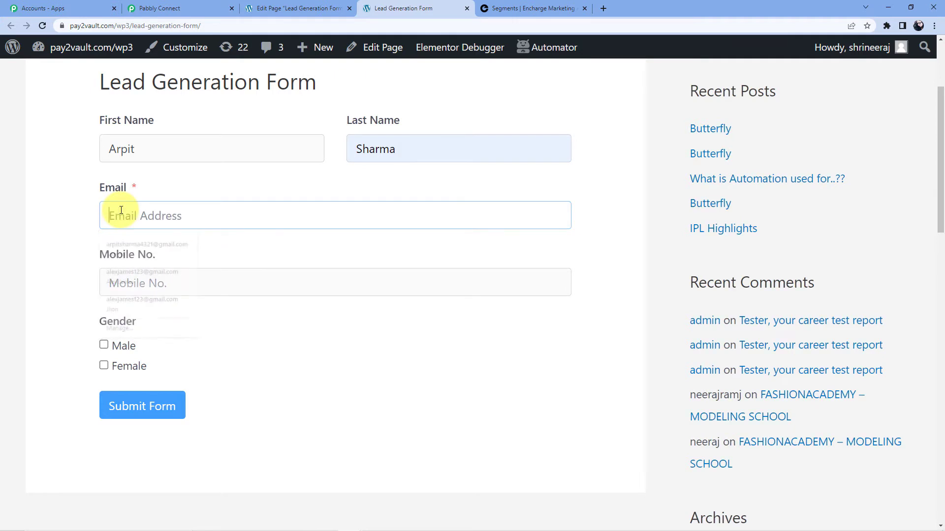
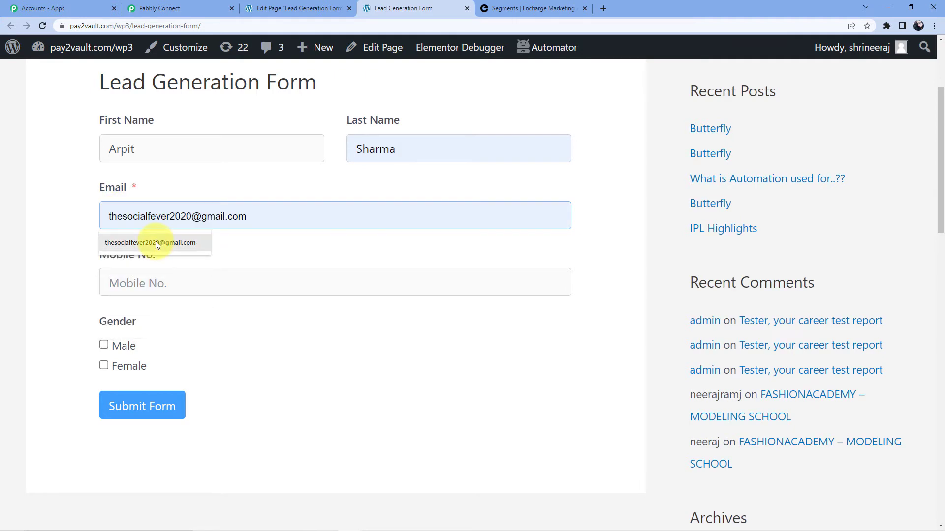
pyautogui.click(155, 241)
pyautogui.click(157, 283)
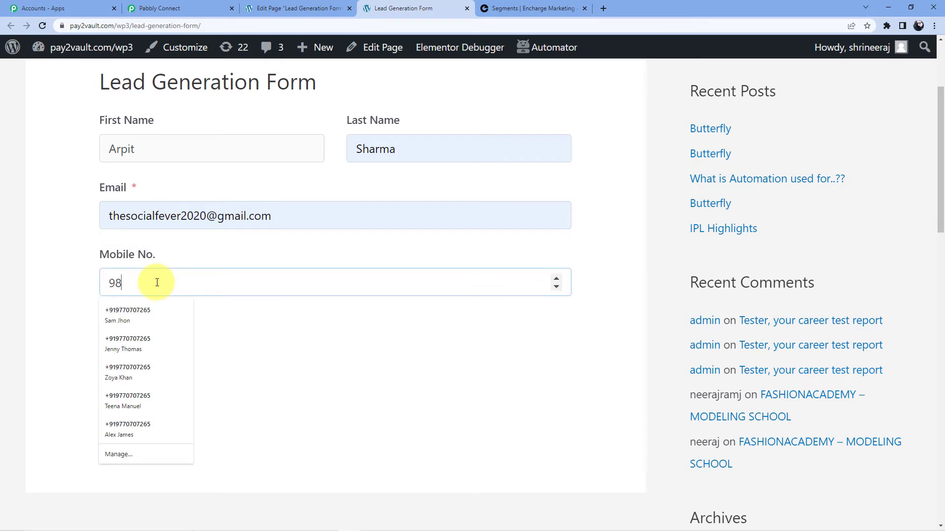
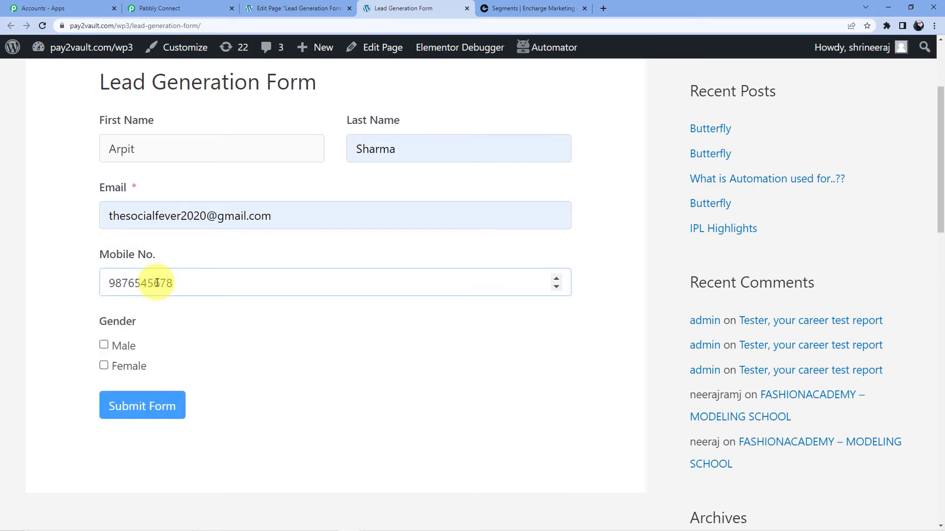
pyautogui.click(129, 346)
pyautogui.click(148, 416)
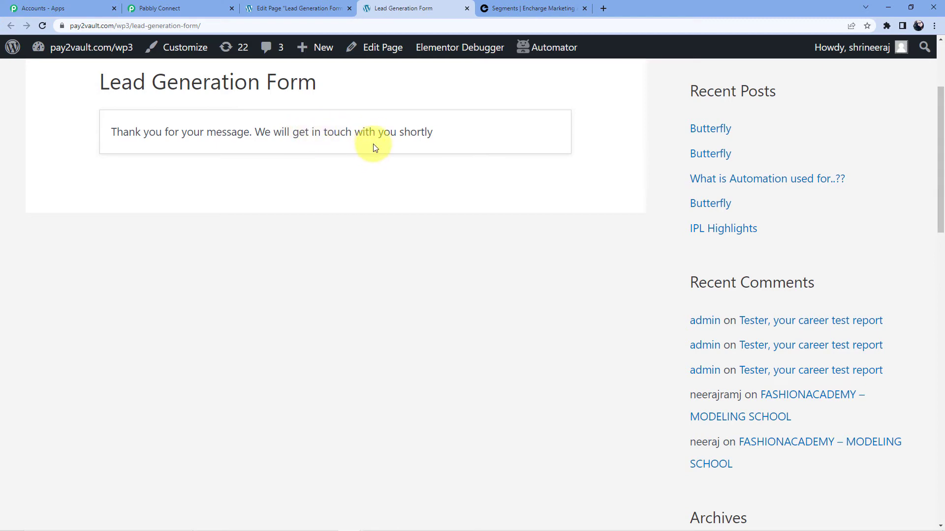
# Check the captured first name, last name and email values in the webhook response
pyautogui.click(165, 6)
pyautogui.scroll(-8, 545, 246)
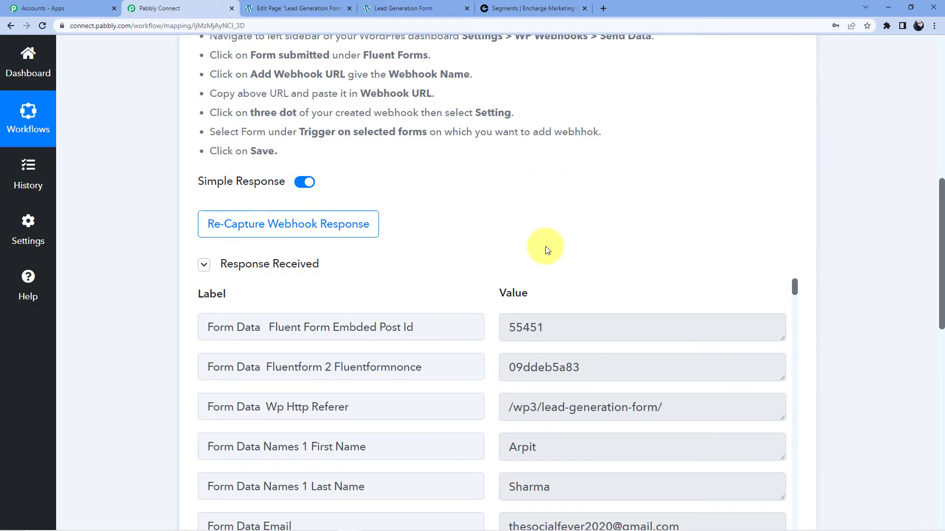
pyautogui.doubleClick(523, 179)
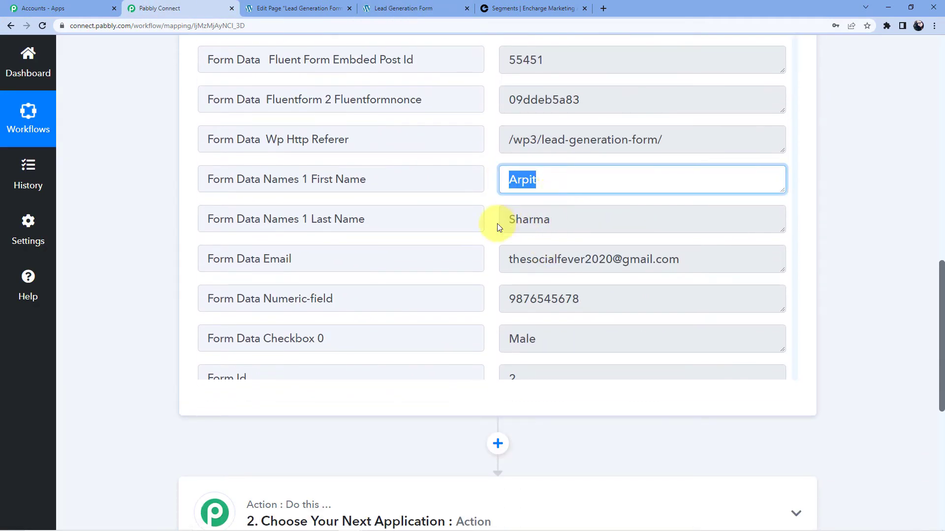
pyautogui.doubleClick(561, 219)
pyautogui.moveTo(503, 261); pyautogui.dragTo(691, 263)
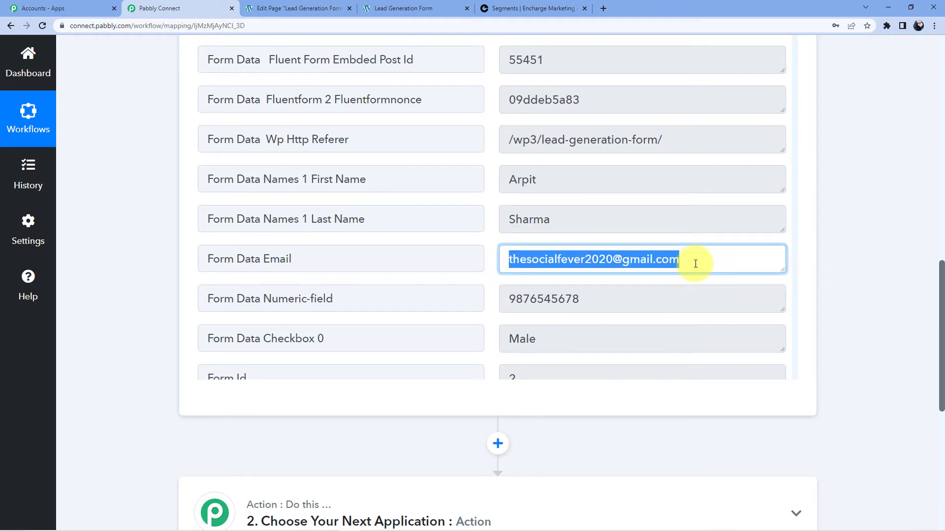
pyautogui.scroll(6, 363, 236)
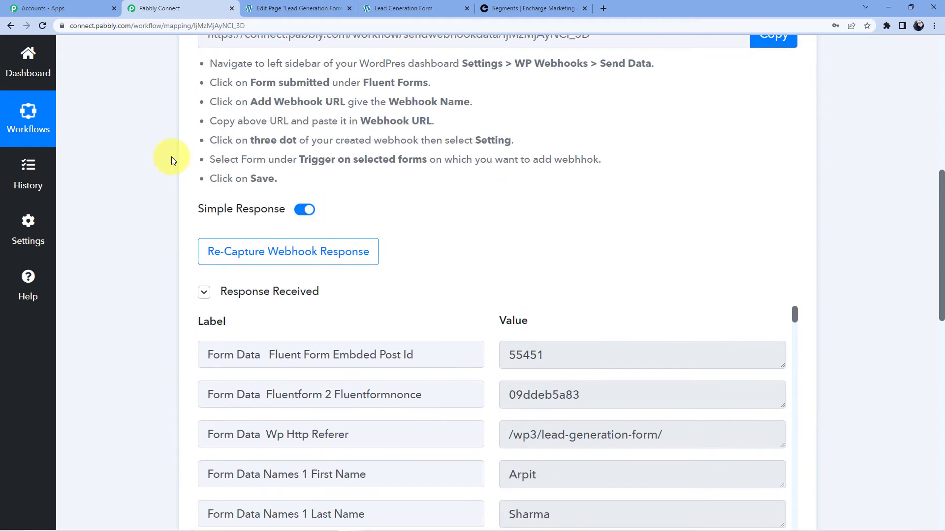
pyautogui.scroll(-13, 171, 157)
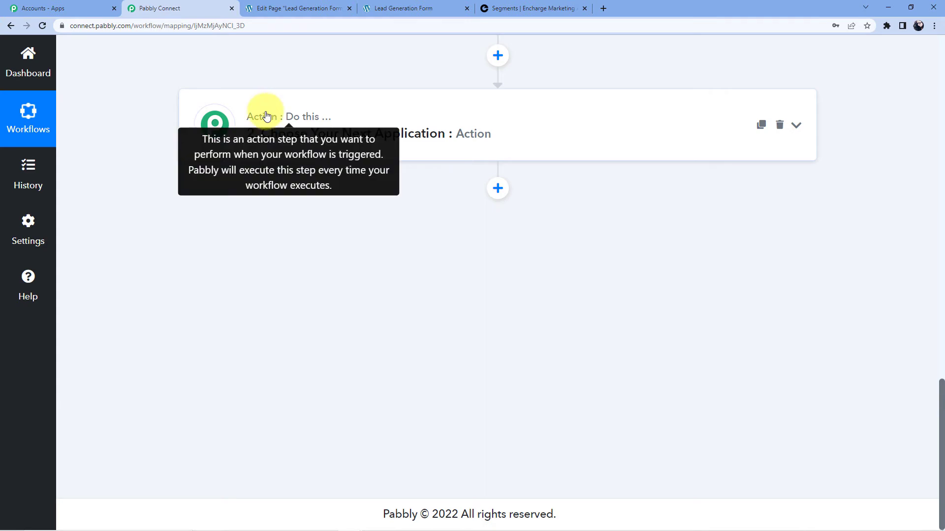
# Set the action step to Encharge with the Add or Update Person event
pyautogui.click(305, 129)
pyautogui.click(270, 209)
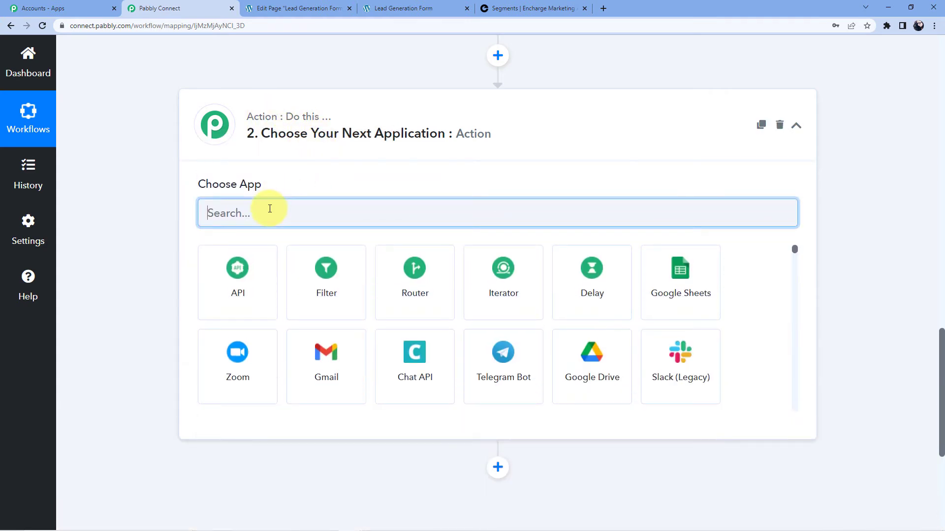
pyautogui.write('En')
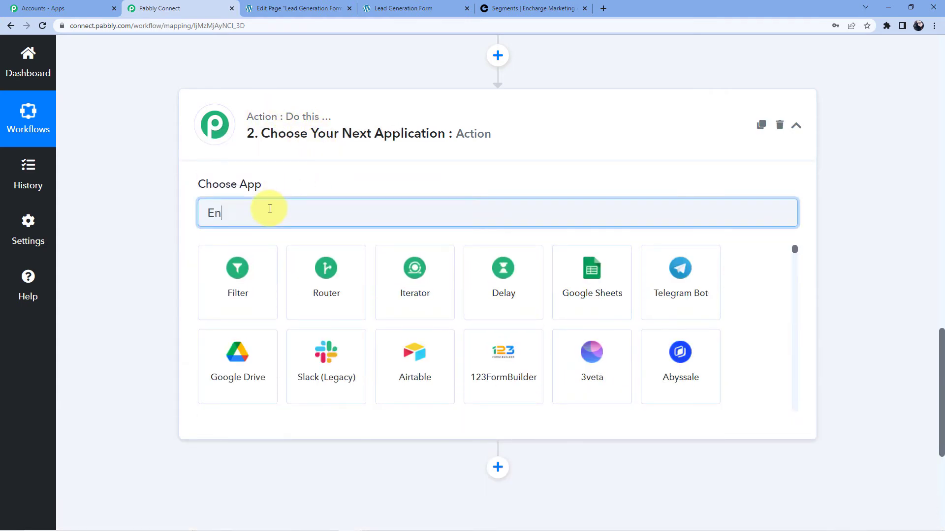
pyautogui.write('cha')
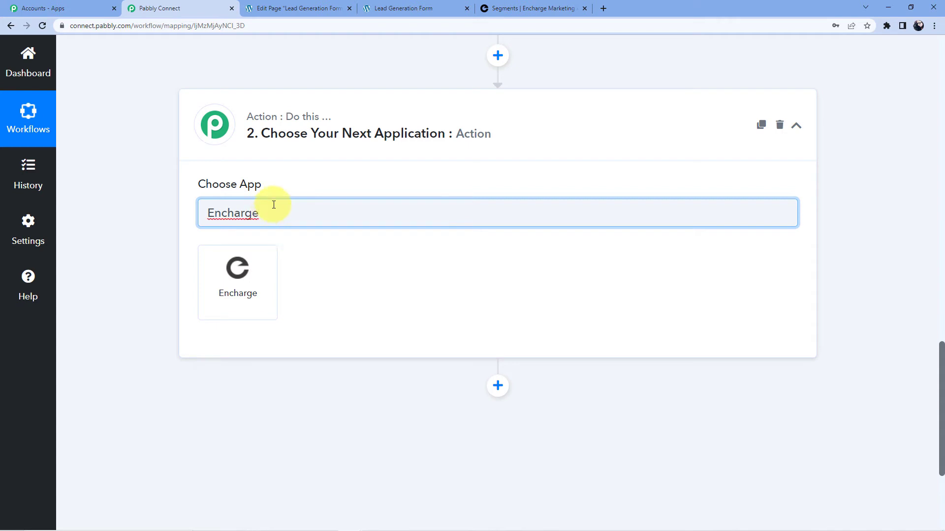
pyautogui.write('rge')
pyautogui.click(262, 283)
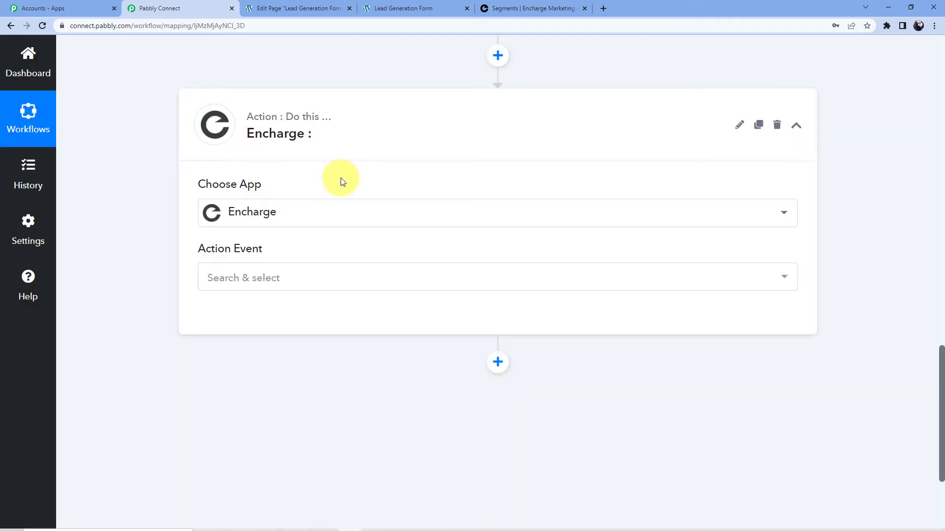
pyautogui.click(295, 275)
pyautogui.click(260, 345)
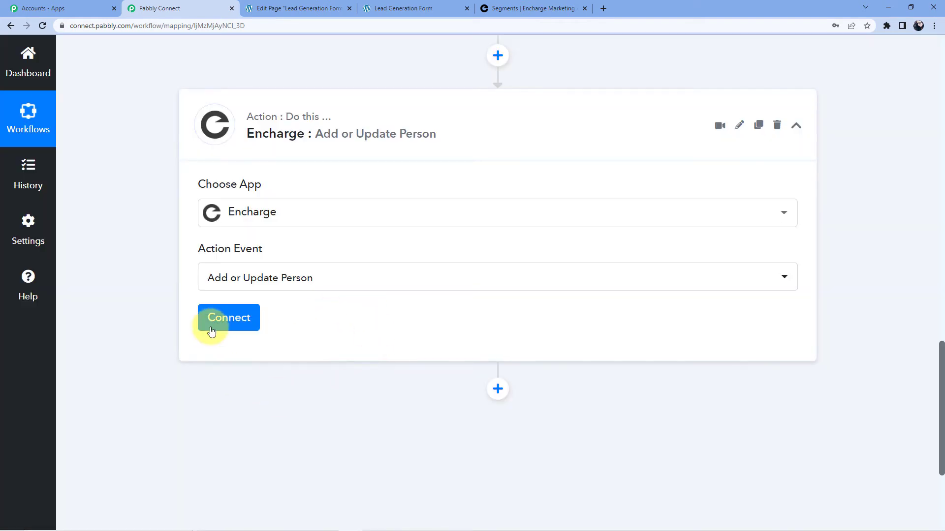
# Add and authorize a new Encharge connection for the action
pyautogui.click(213, 326)
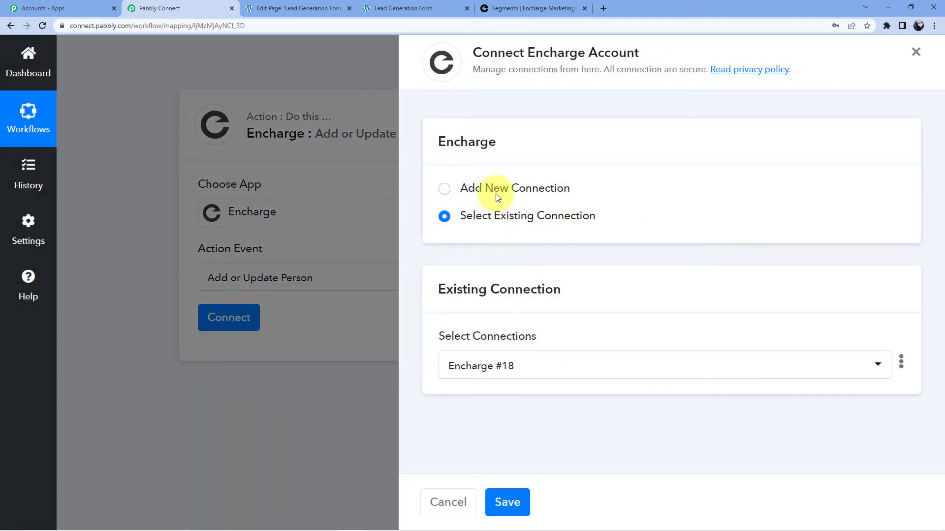
pyautogui.click(497, 189)
pyautogui.click(513, 344)
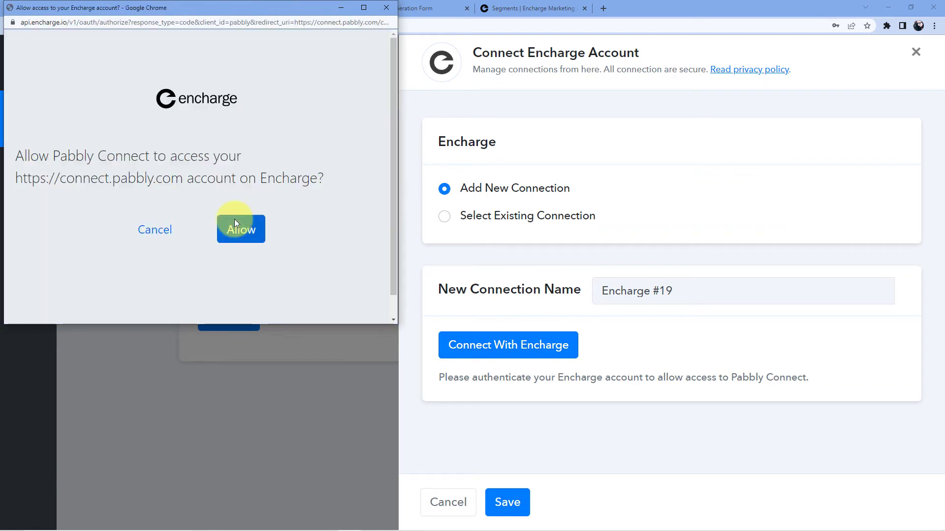
pyautogui.click(248, 231)
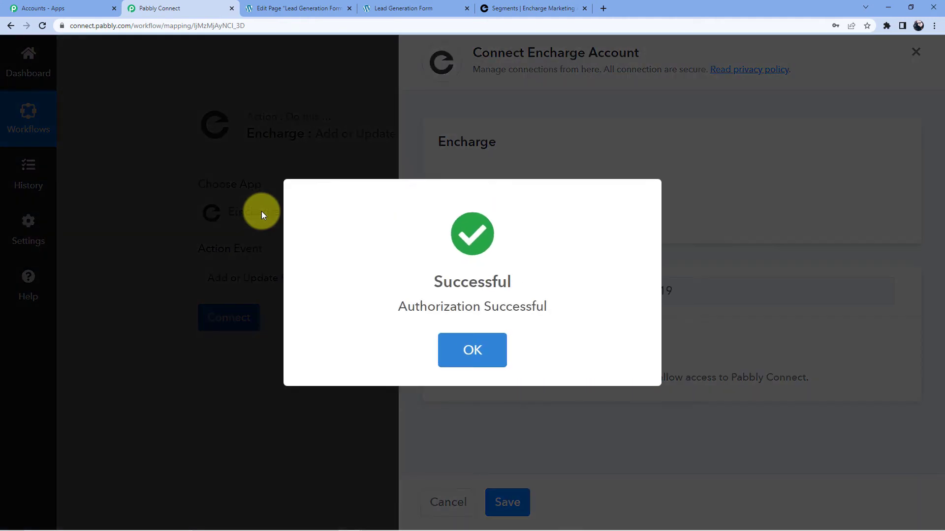
pyautogui.click(469, 353)
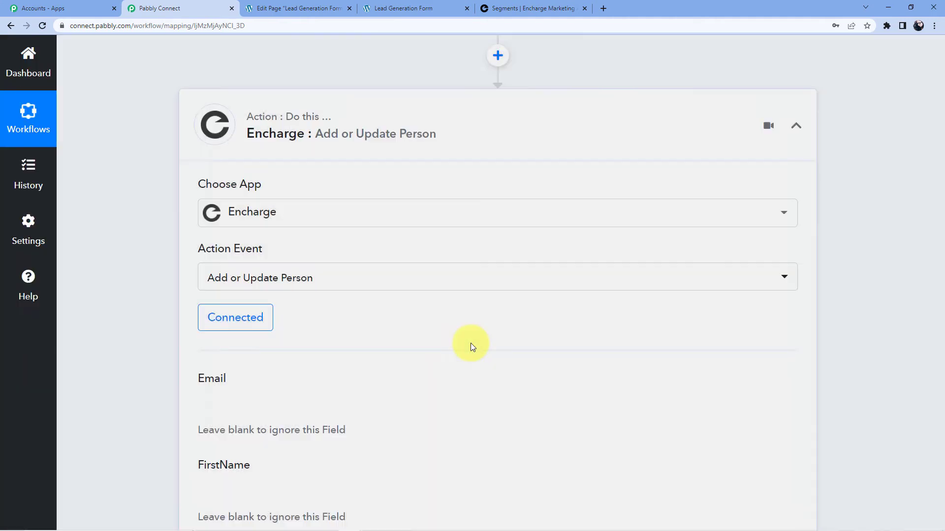
# Map the submitted Form Data Email into the Encharge Email field
pyautogui.scroll(-5, 329, 271)
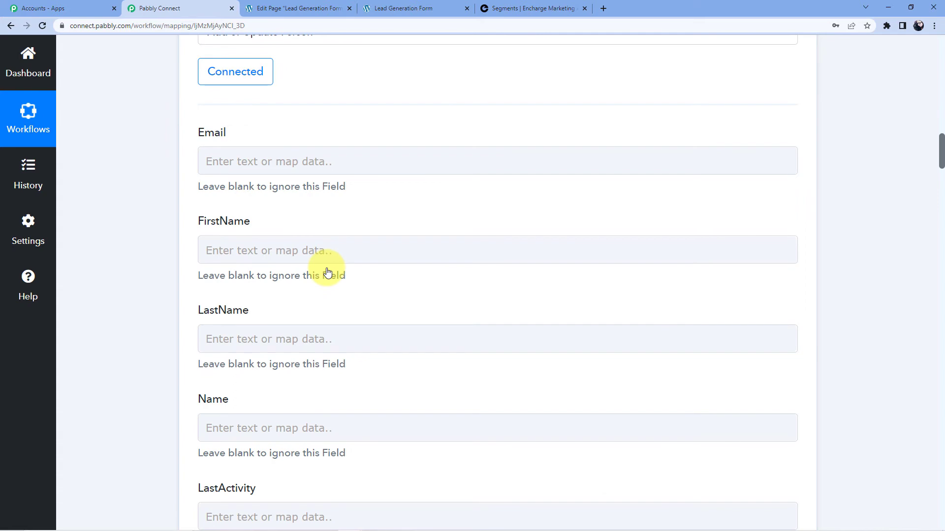
pyautogui.scroll(2, 328, 272)
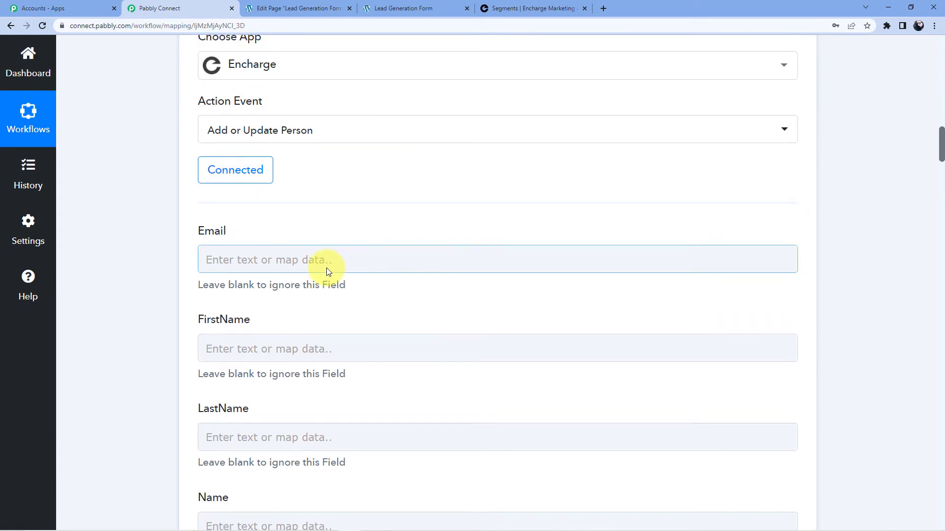
pyautogui.scroll(7, 384, 351)
pyautogui.scroll(8, 385, 351)
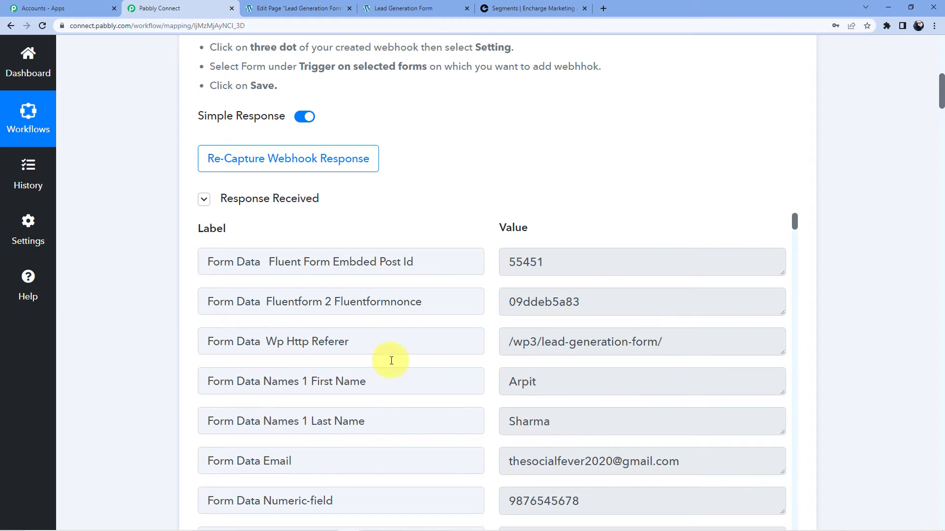
pyautogui.scroll(-15, 101, 301)
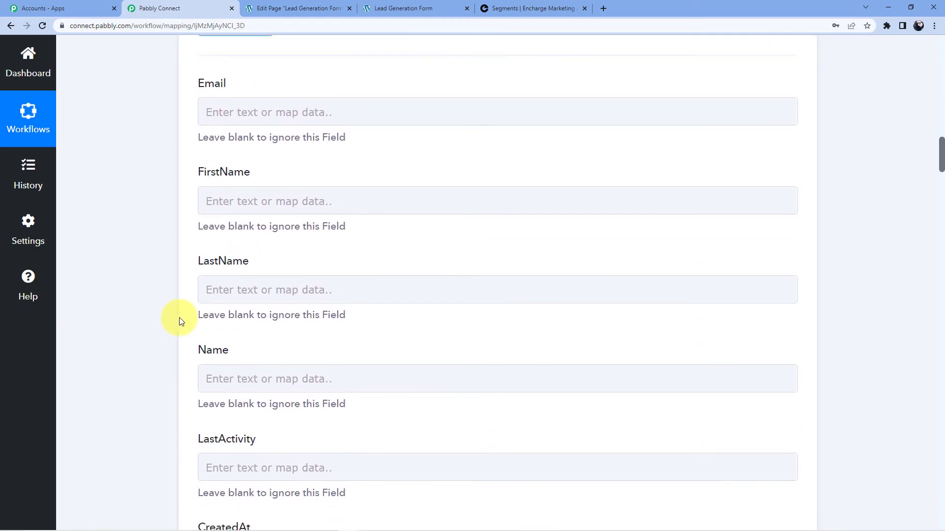
pyautogui.click(245, 111)
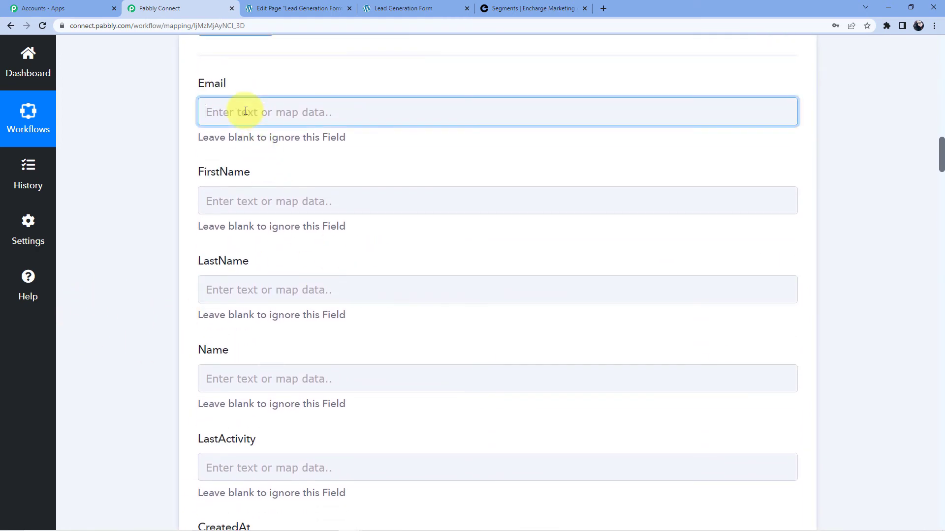
pyautogui.scroll(-4, 368, 254)
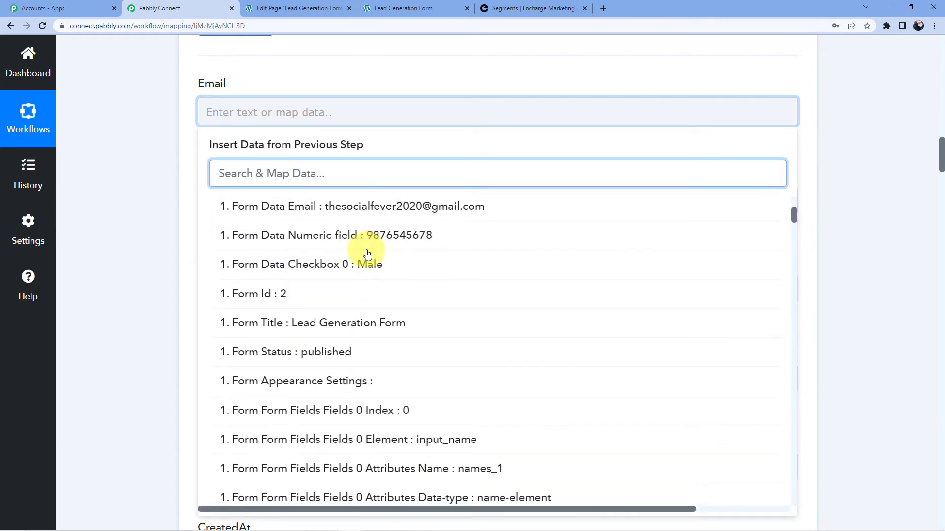
pyautogui.press('Escape')
pyautogui.click(277, 120)
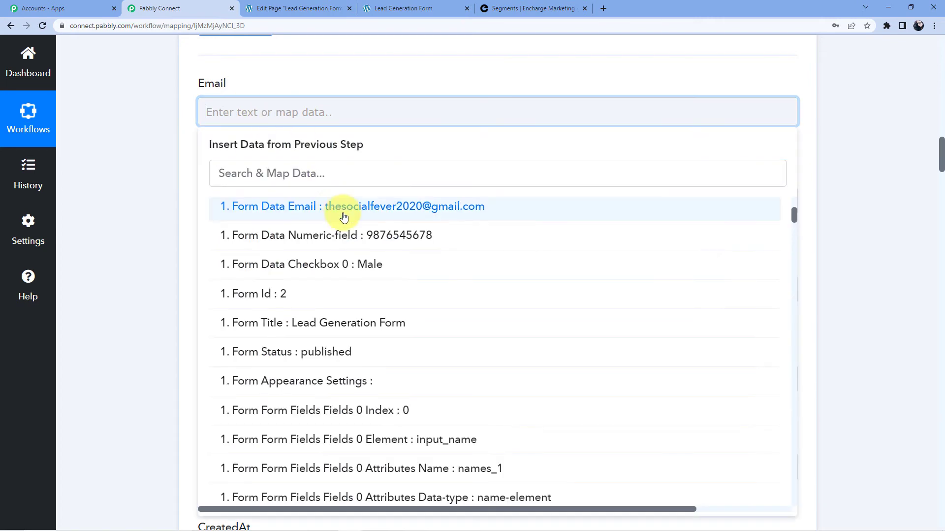
pyautogui.click(337, 207)
# Map Names 1 First Name into FirstName and Names 1 Last Name into LastName
pyautogui.click(249, 202)
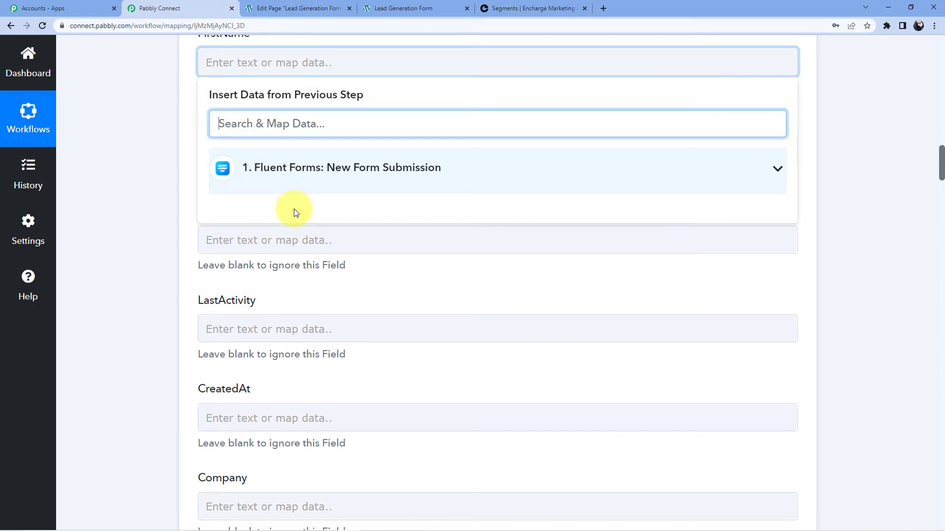
pyautogui.click(326, 184)
pyautogui.click(362, 290)
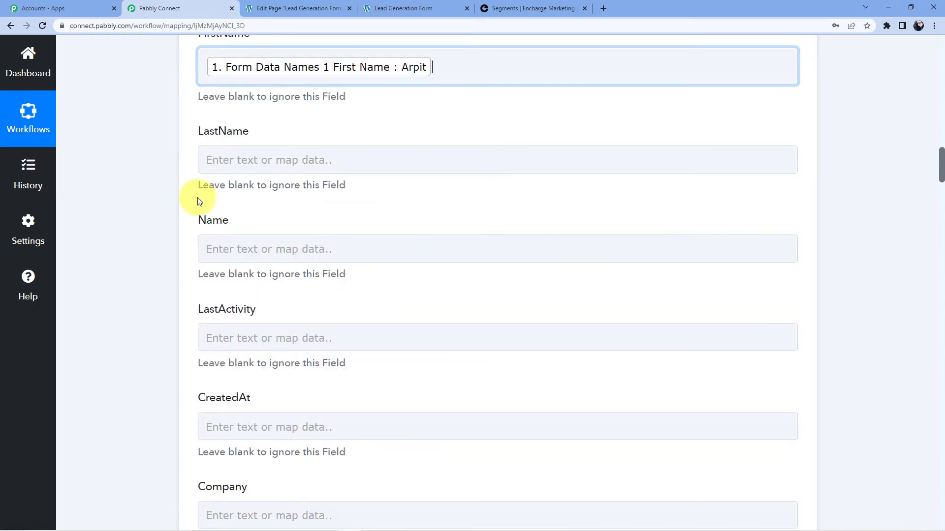
pyautogui.click(228, 157)
pyautogui.click(327, 265)
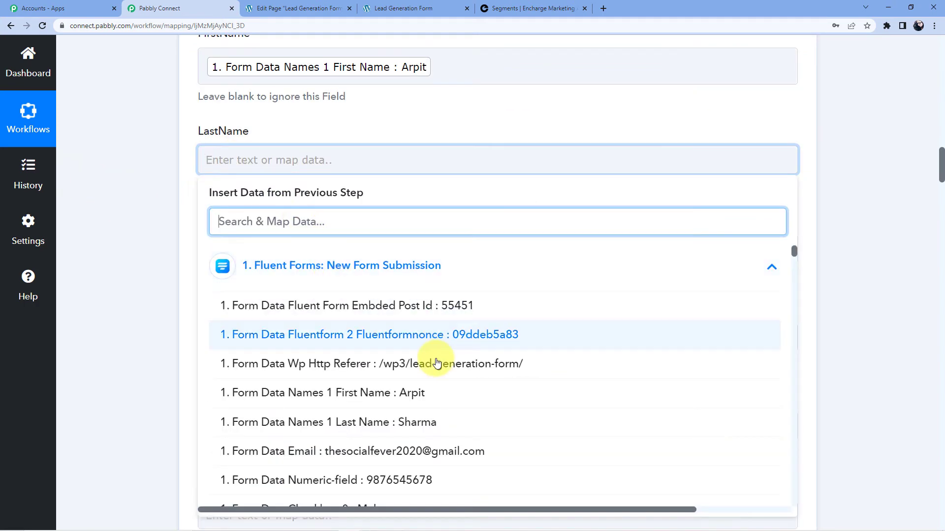
pyautogui.click(412, 419)
# Fill the Name field with the first name followed by the last name
pyautogui.scroll(-2, 123, 249)
pyautogui.click(238, 158)
pyautogui.scroll(-1, 354, 221)
pyautogui.click(354, 216)
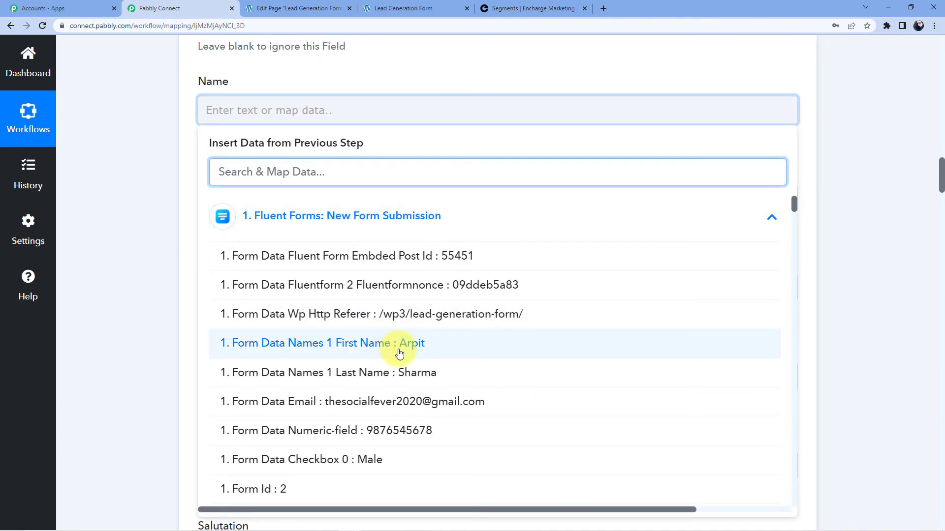
pyautogui.click(390, 339)
pyautogui.click(339, 224)
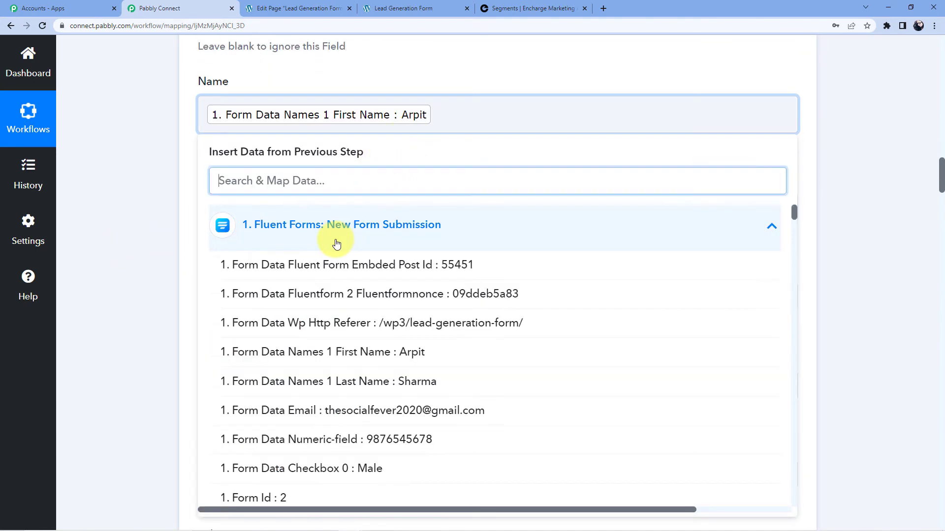
pyautogui.click(416, 377)
pyautogui.click(157, 198)
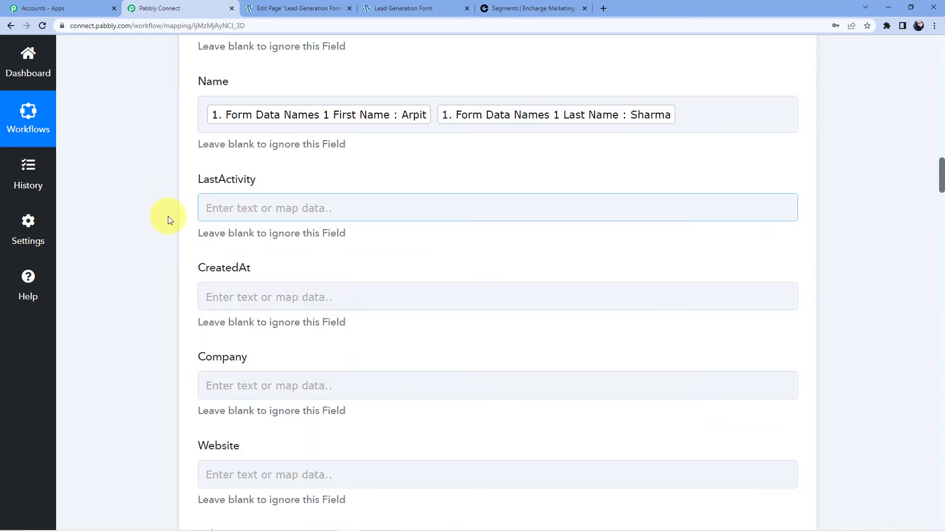
# Map the form's Numeric-field value into the Phone field
pyautogui.scroll(-2, 164, 229)
pyautogui.scroll(-4, 164, 230)
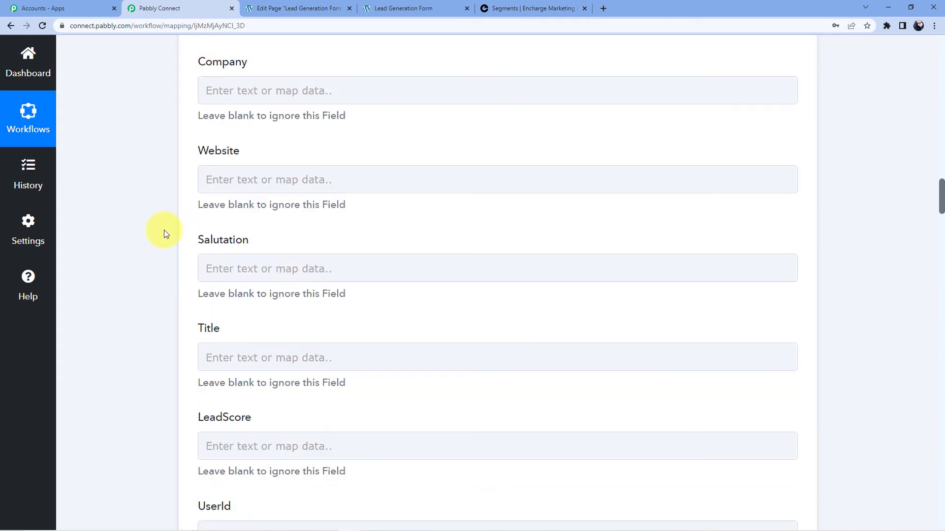
pyautogui.scroll(-10, 164, 229)
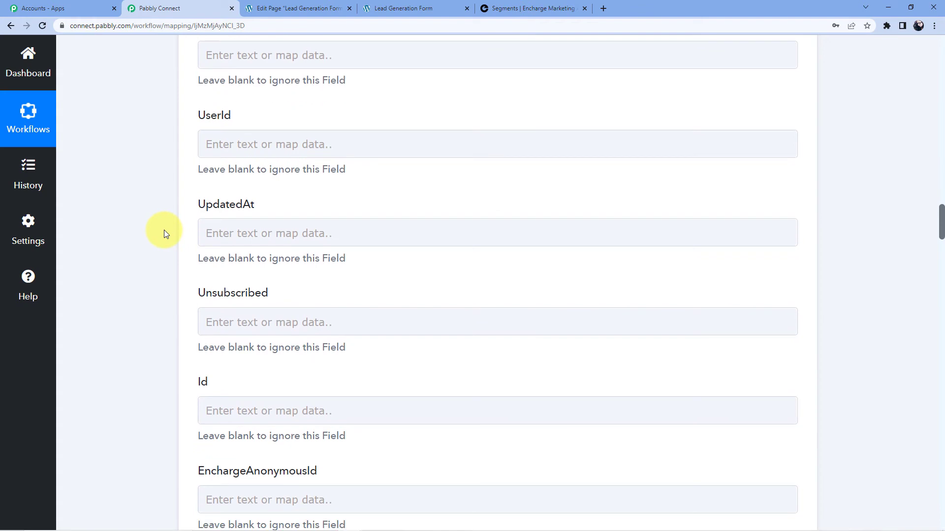
pyautogui.scroll(-6, 164, 230)
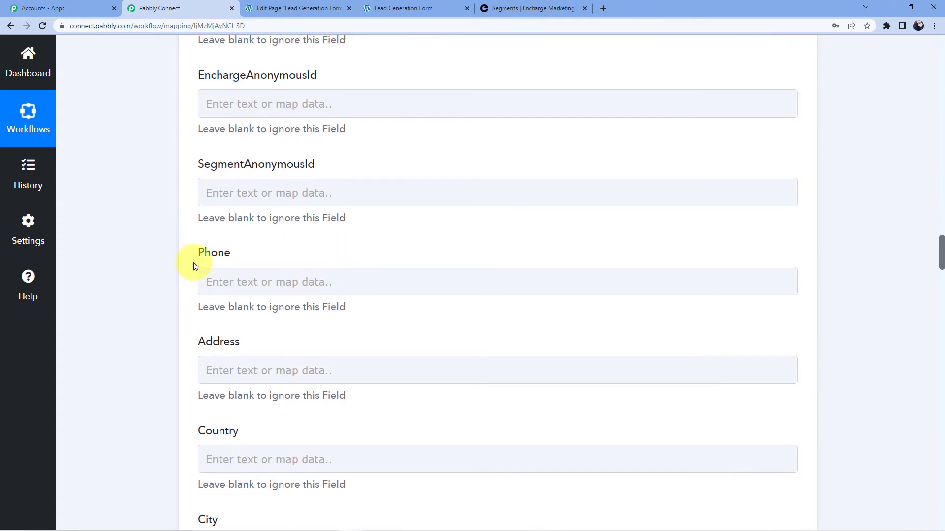
pyautogui.scroll(5, 345, 197)
pyautogui.scroll(-9, 337, 137)
pyautogui.scroll(1, 303, 165)
pyautogui.scroll(2, 302, 169)
pyautogui.click(302, 284)
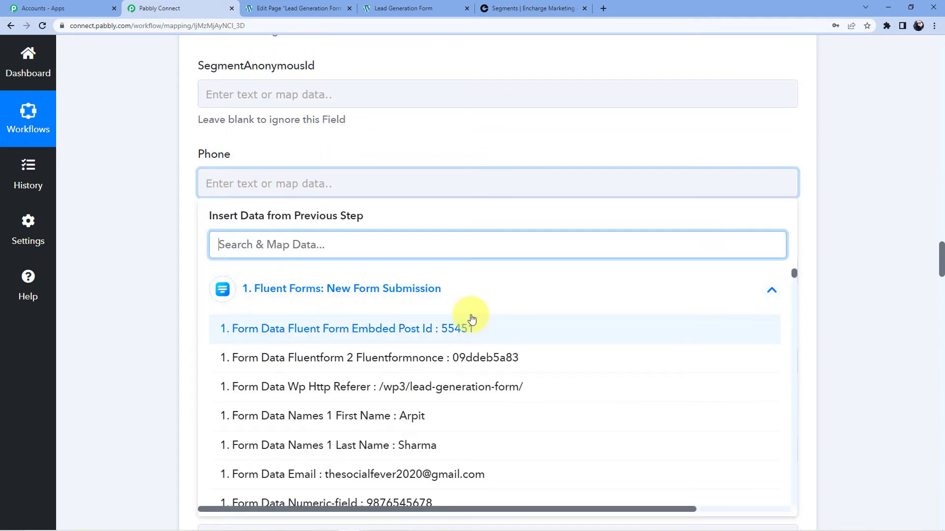
pyautogui.scroll(-4, 394, 354)
pyautogui.click(384, 362)
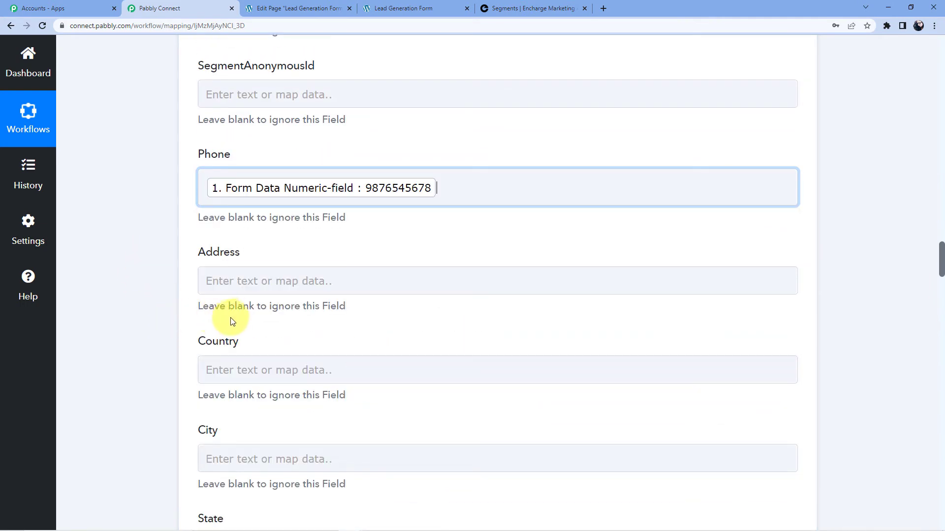
# Save the Encharge mapping and send a test request
pyautogui.scroll(-8, 217, 321)
pyautogui.scroll(-14, 237, 317)
pyautogui.scroll(-20, 237, 315)
pyautogui.scroll(-20, 238, 315)
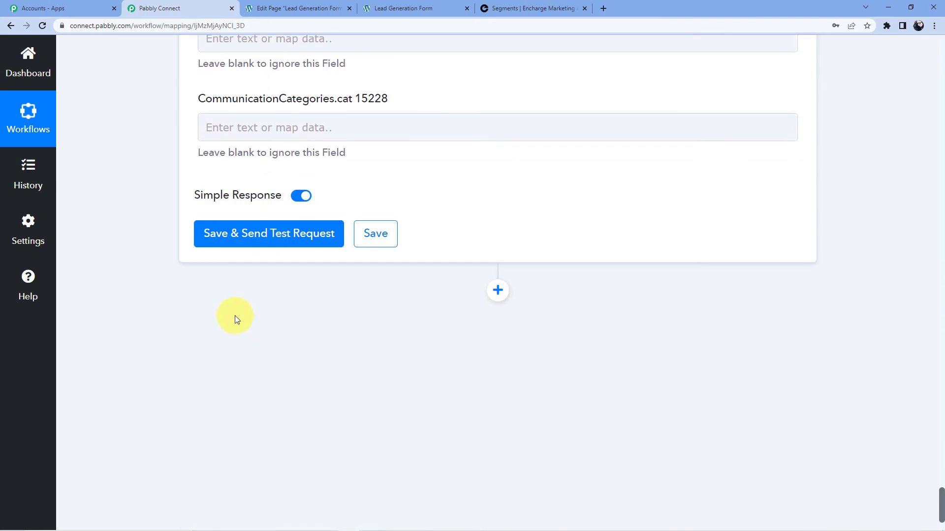
pyautogui.click(248, 239)
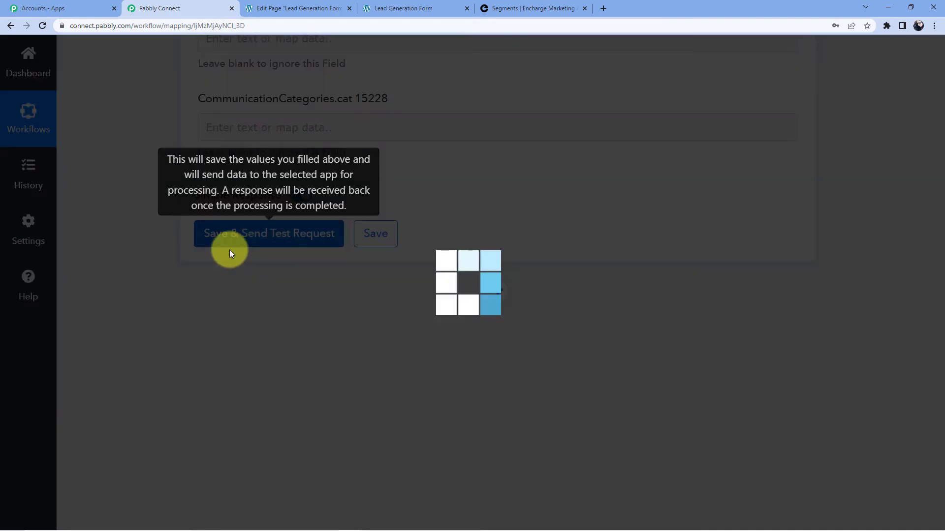
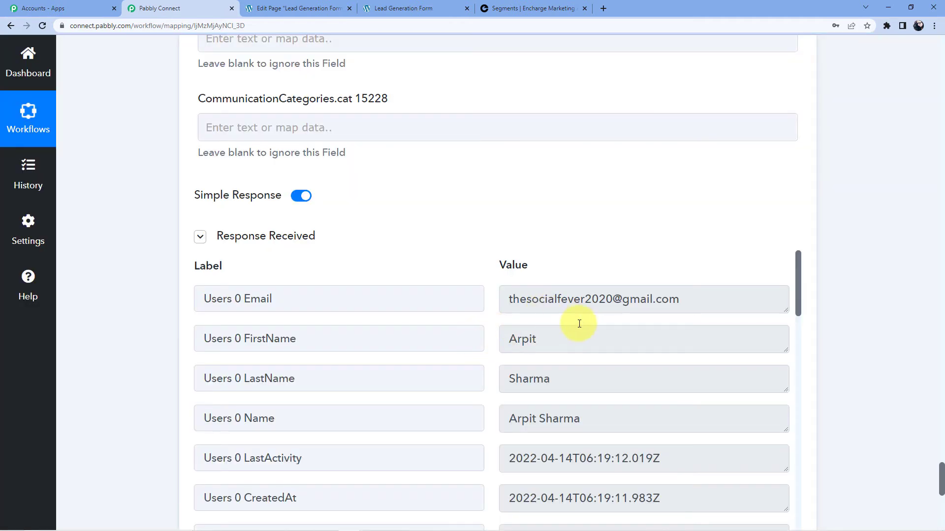
# Review the Encharge test response fields and select the returned email value
pyautogui.scroll(-5, 571, 345)
pyautogui.scroll(-1, 559, 365)
pyautogui.scroll(5, 595, 368)
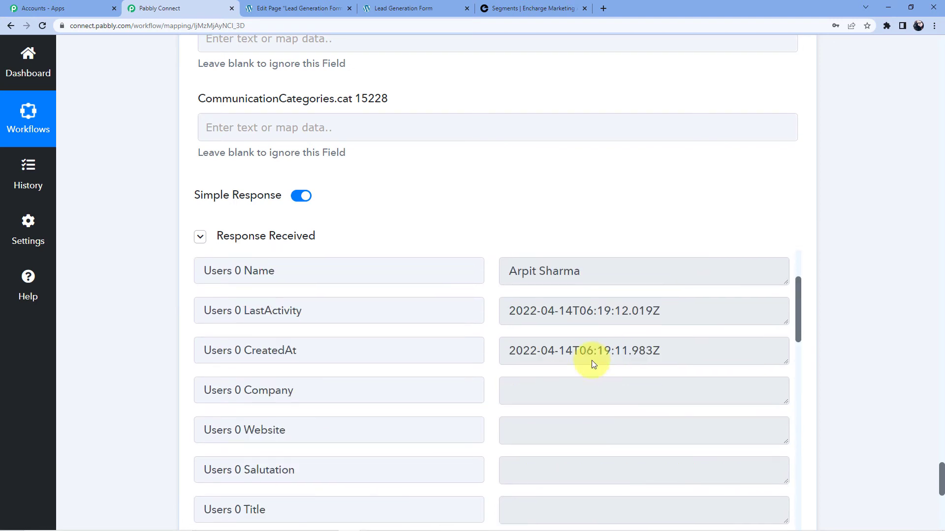
pyautogui.scroll(-5, 818, 273)
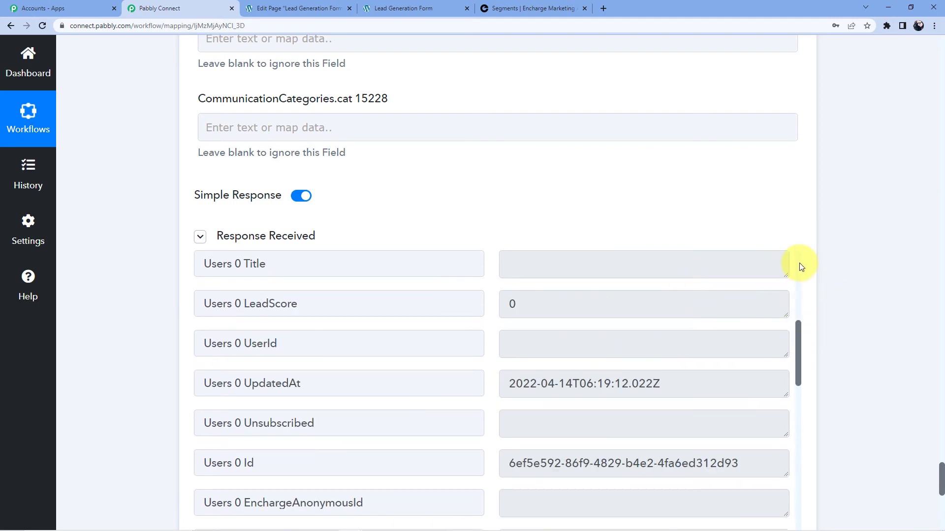
pyautogui.scroll(2, 797, 296)
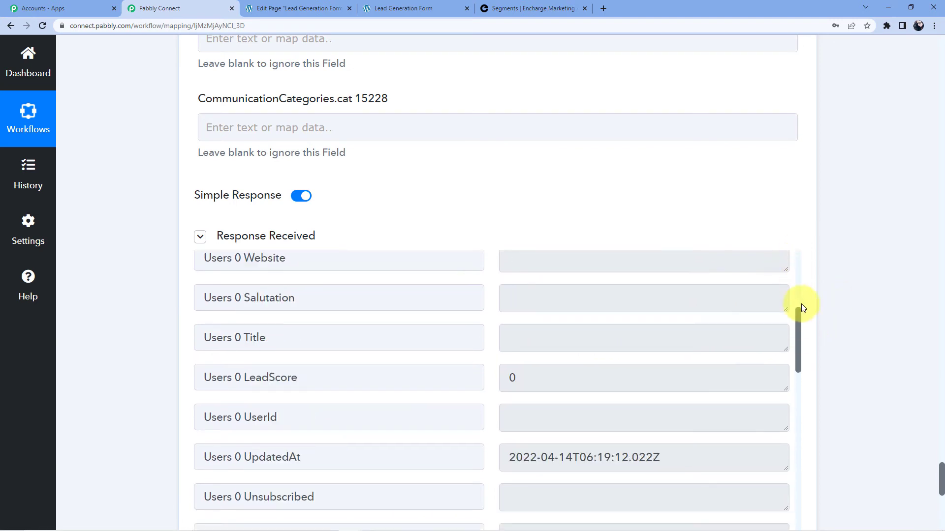
pyautogui.scroll(-1, 797, 290)
pyautogui.scroll(5, 799, 263)
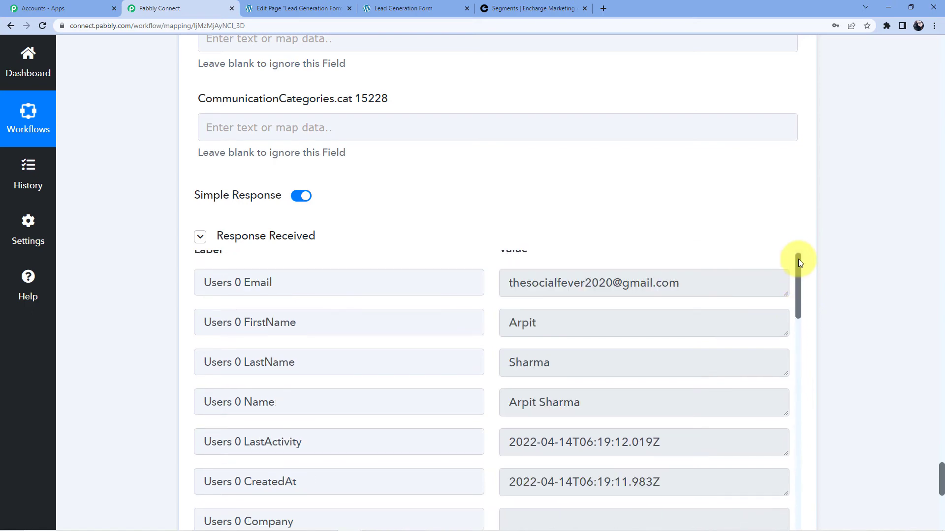
pyautogui.moveTo(505, 284); pyautogui.dragTo(647, 275)
# Reload Encharge's All People list to show the test person, then return to Pabbly Connect
pyautogui.click(527, 13)
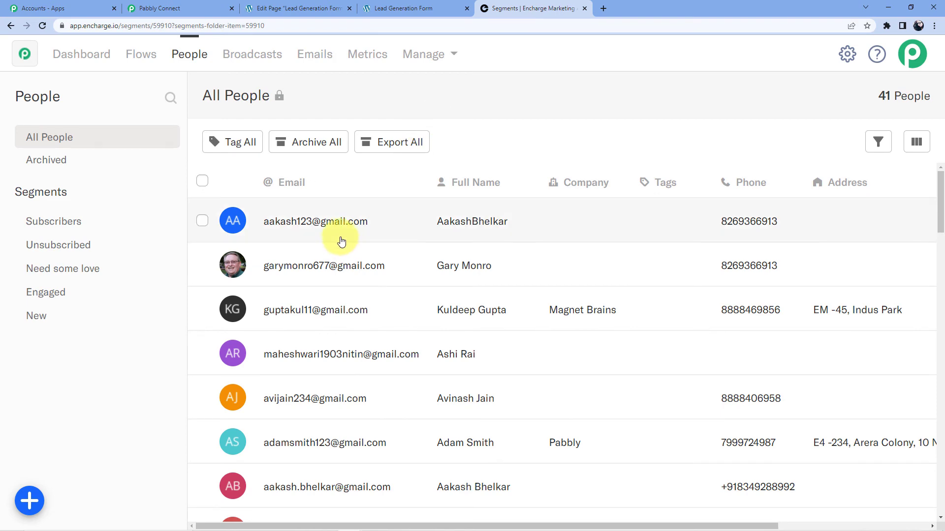
pyautogui.scroll(-6, 324, 381)
pyautogui.scroll(7, 326, 381)
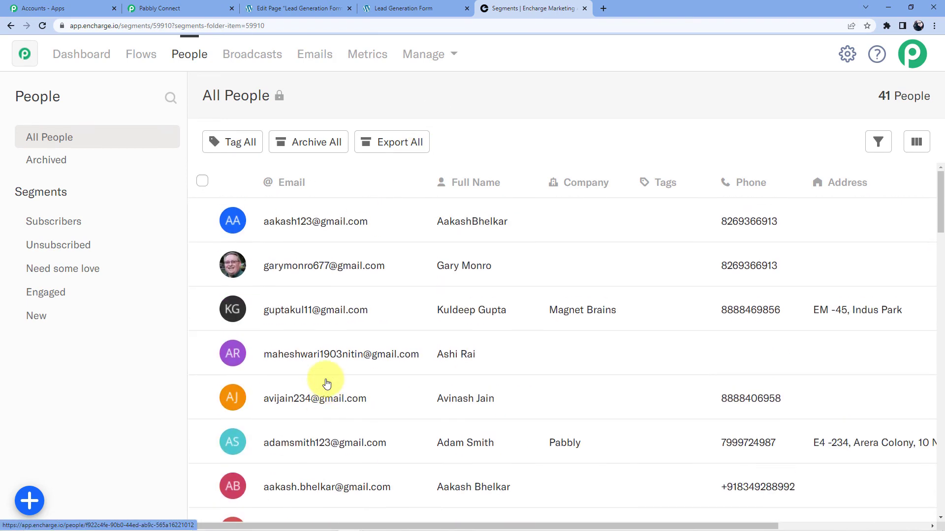
pyautogui.click(43, 26)
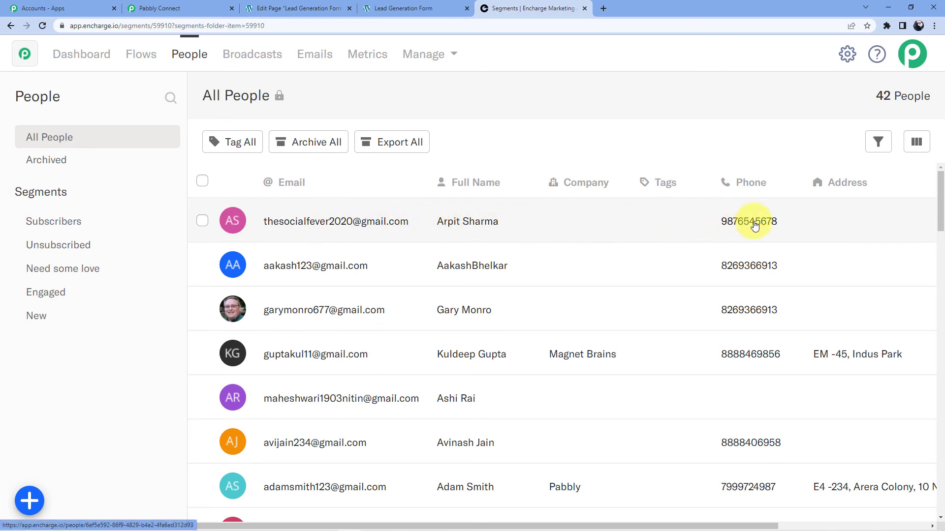
pyautogui.click(158, 8)
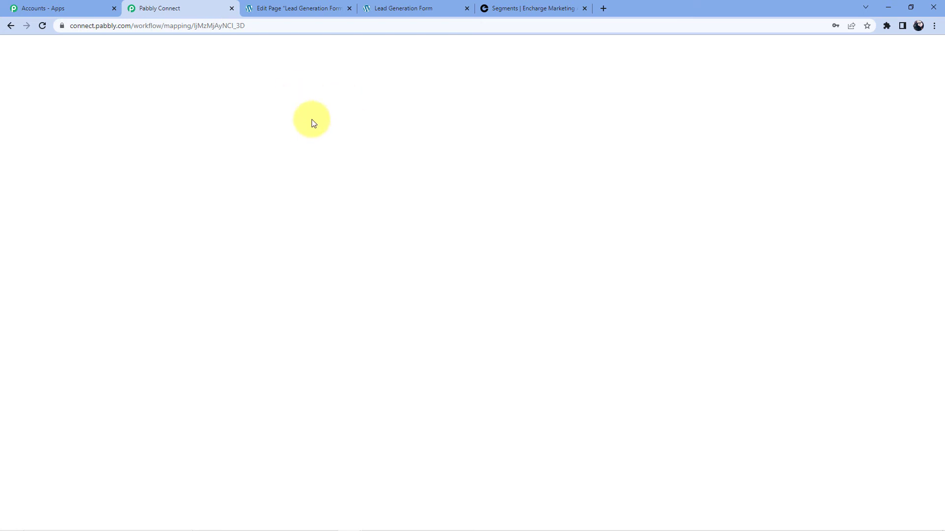
# Reload the live Lead Generation Form page to get an empty form
pyautogui.click(275, 8)
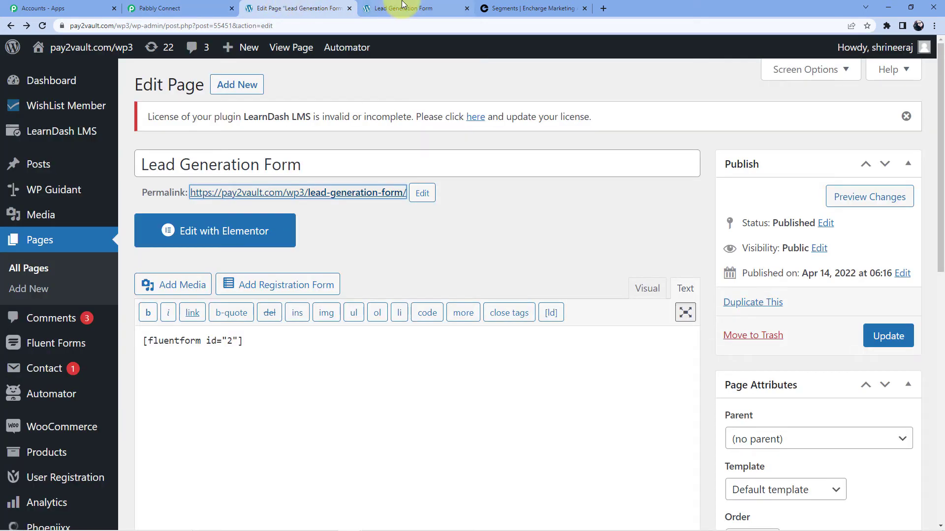
pyautogui.click(403, 6)
pyautogui.click(390, 29)
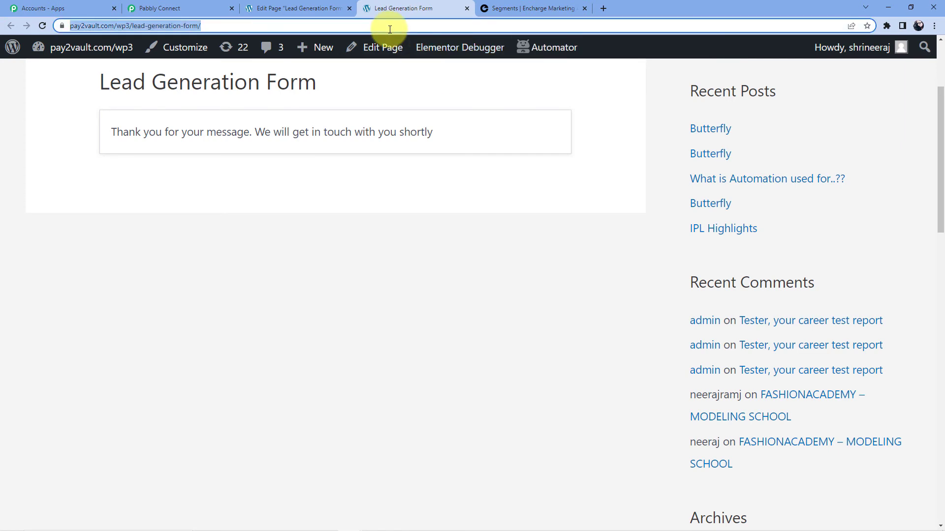
pyautogui.press('Return')
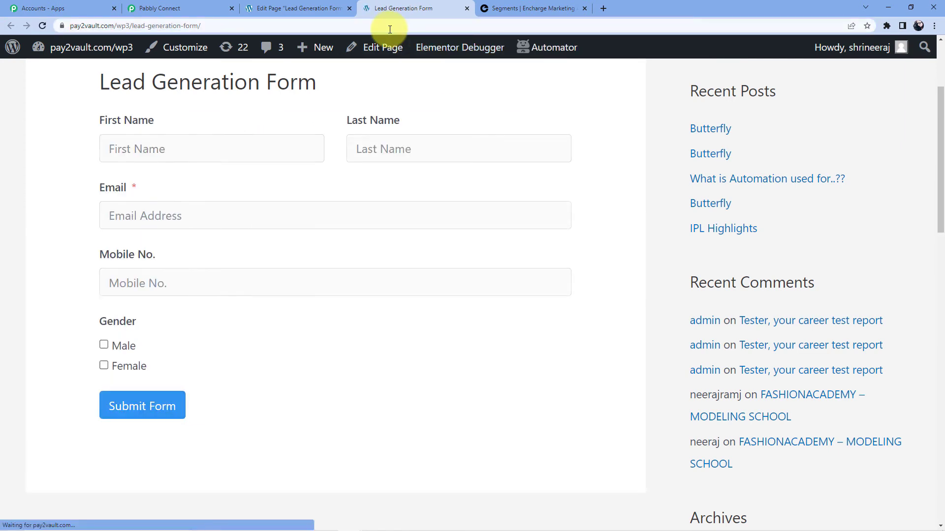
# Enter the lead's first name, last name and email address
pyautogui.click(158, 149)
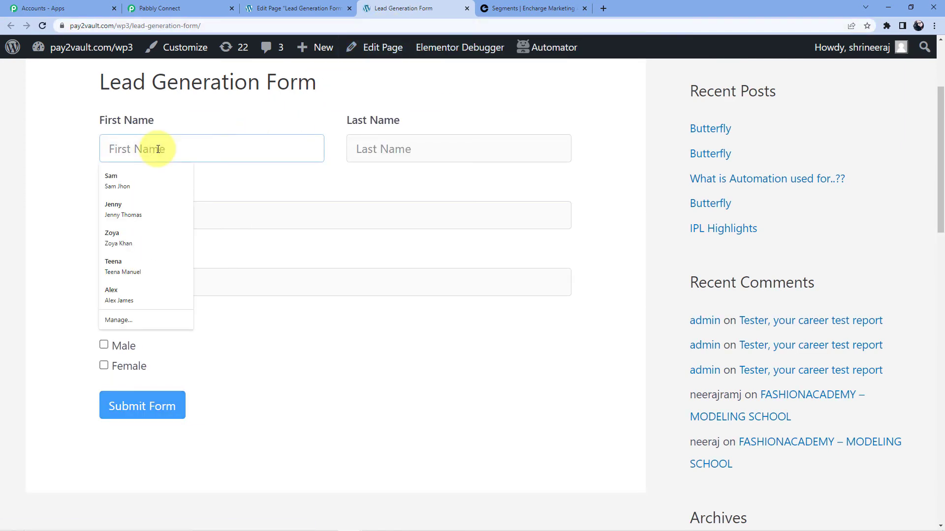
pyautogui.write('W')
pyautogui.press('BackSpace')
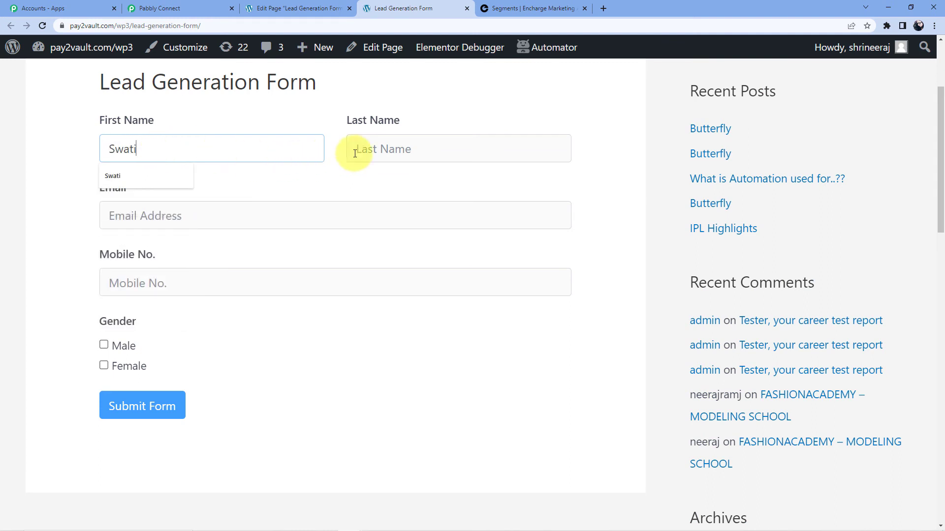
pyautogui.click(362, 151)
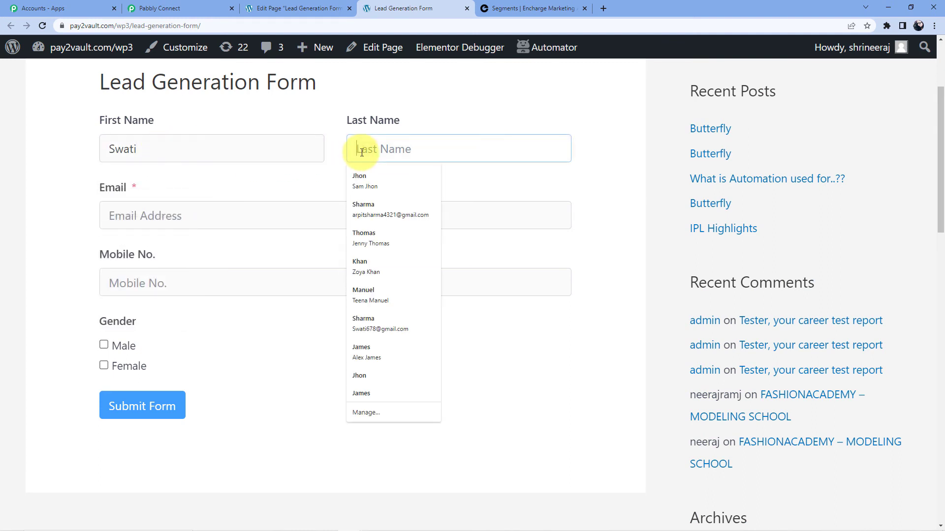
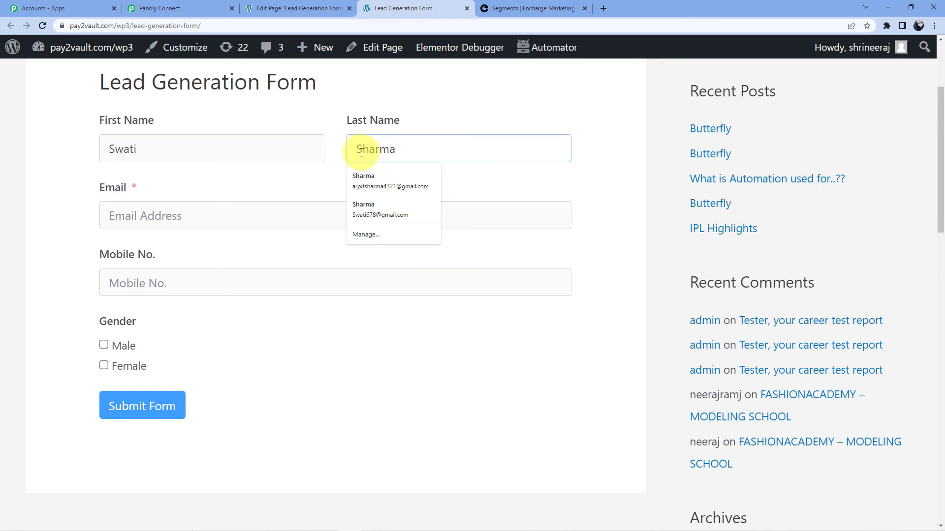
pyautogui.click(176, 221)
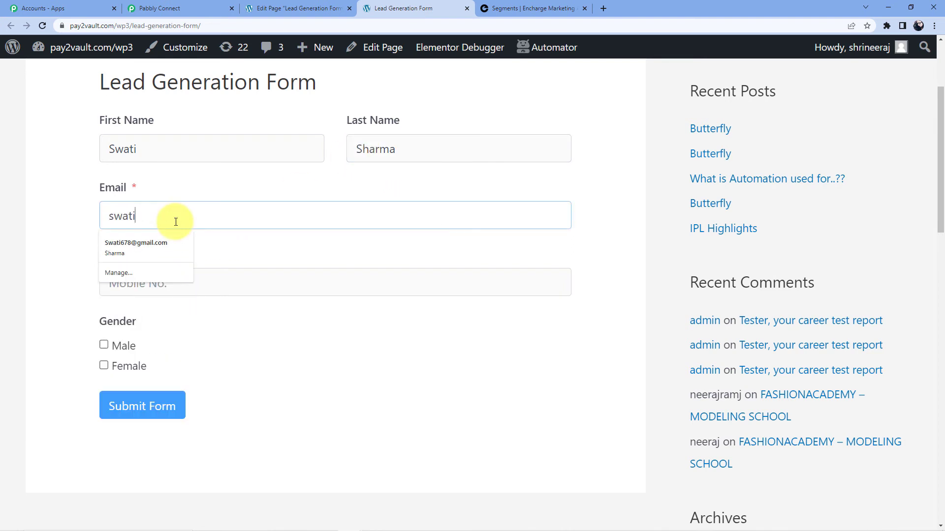
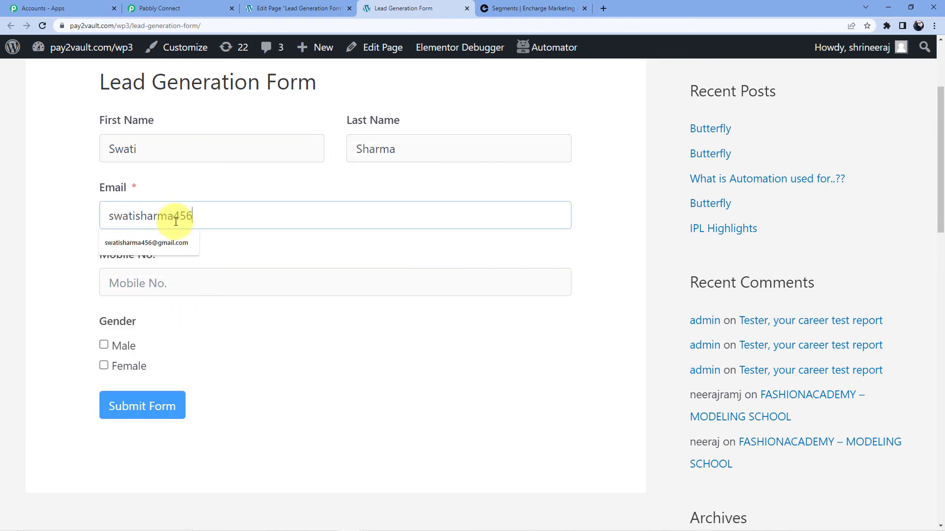
pyautogui.click(180, 239)
# Enter the lead's mobile number, choose Female gender, and submit the form
pyautogui.click(165, 281)
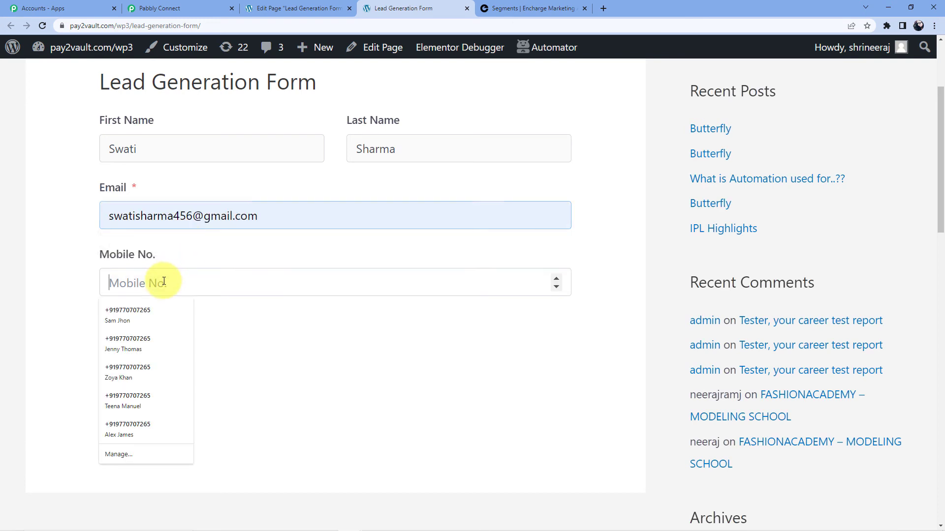
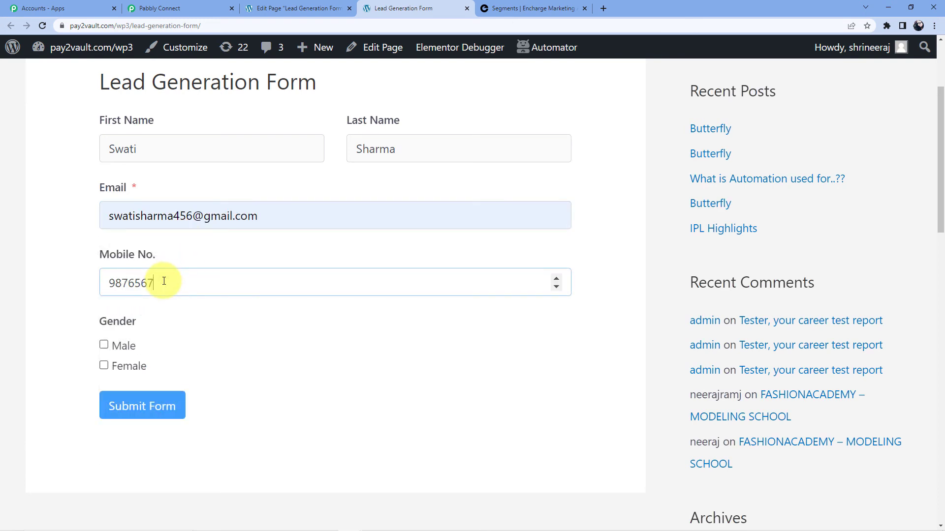
pyautogui.click(140, 365)
pyautogui.click(148, 409)
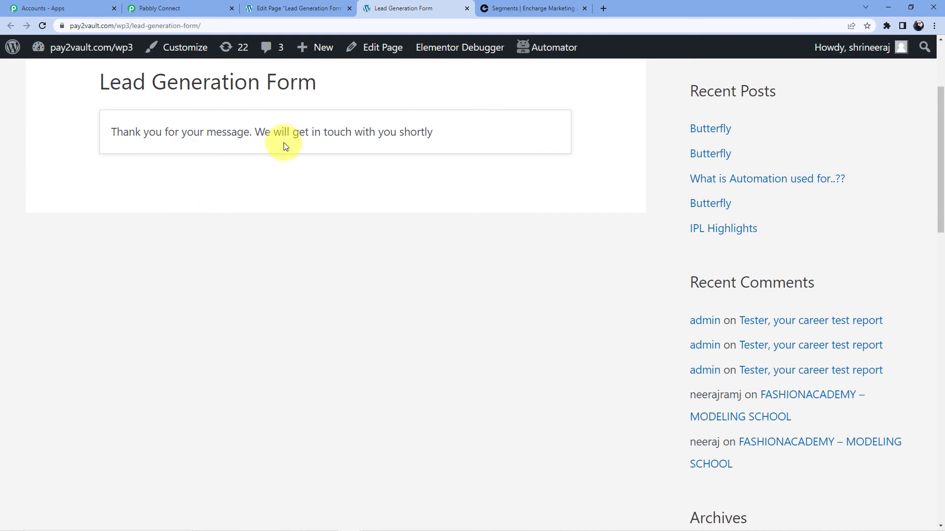
# Confirm the new lead tops Encharge's All People list, then return to Pabbly Connect
pyautogui.click(521, 8)
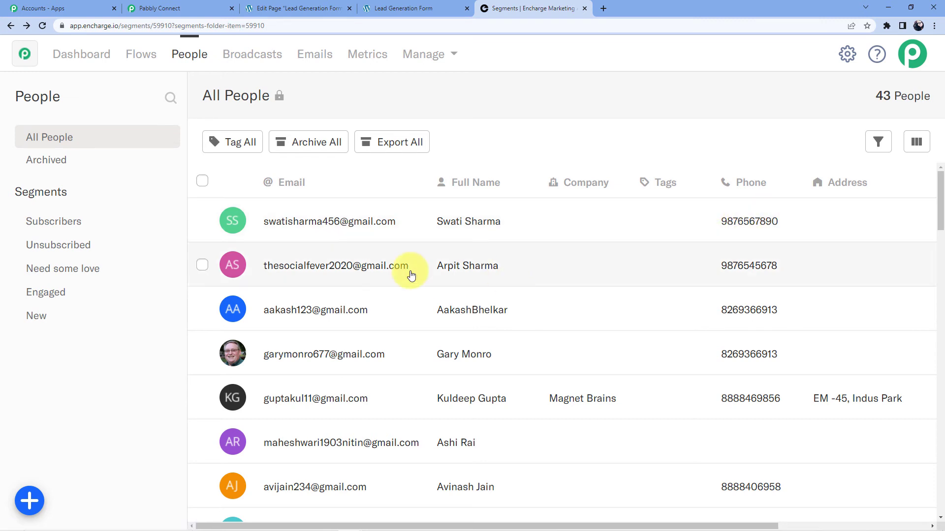
pyautogui.click(193, 3)
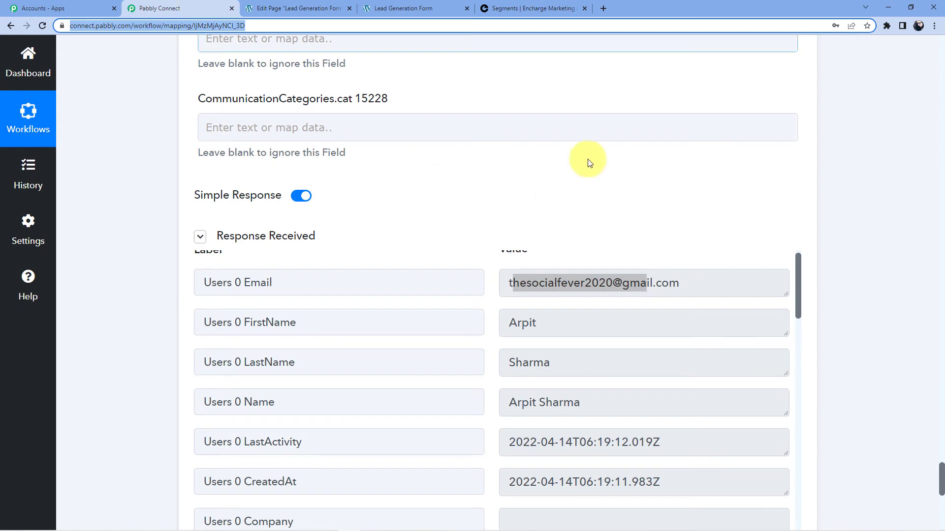
# Close the insert data list and collapse the Fluent Forms trigger and Encharge action cards
pyautogui.click(506, 127)
pyautogui.click(915, 389)
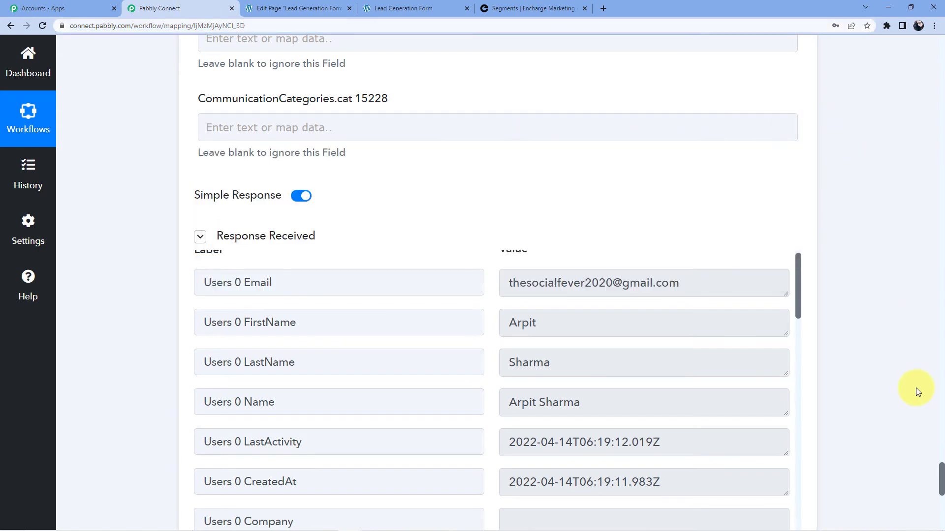
pyautogui.moveTo(939, 470); pyautogui.dragTo(935, 6)
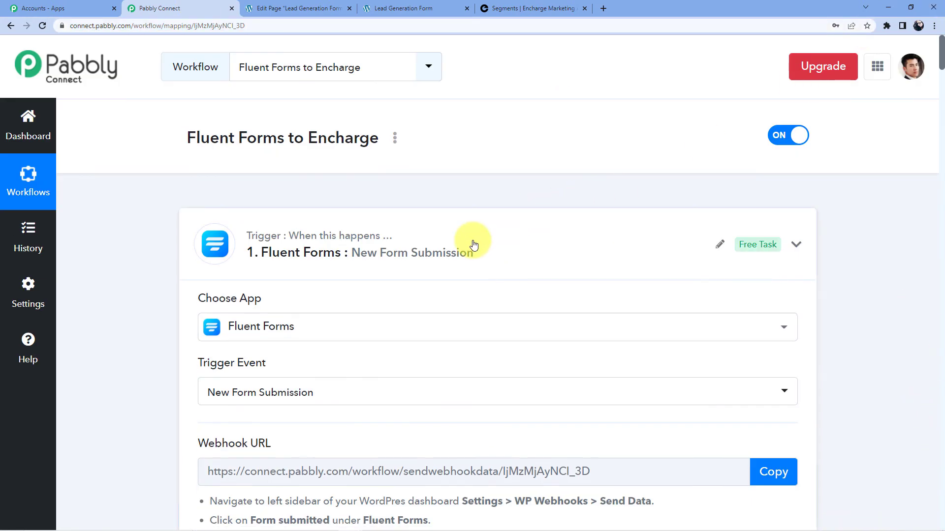
pyautogui.click(472, 244)
pyautogui.scroll(-2, 472, 245)
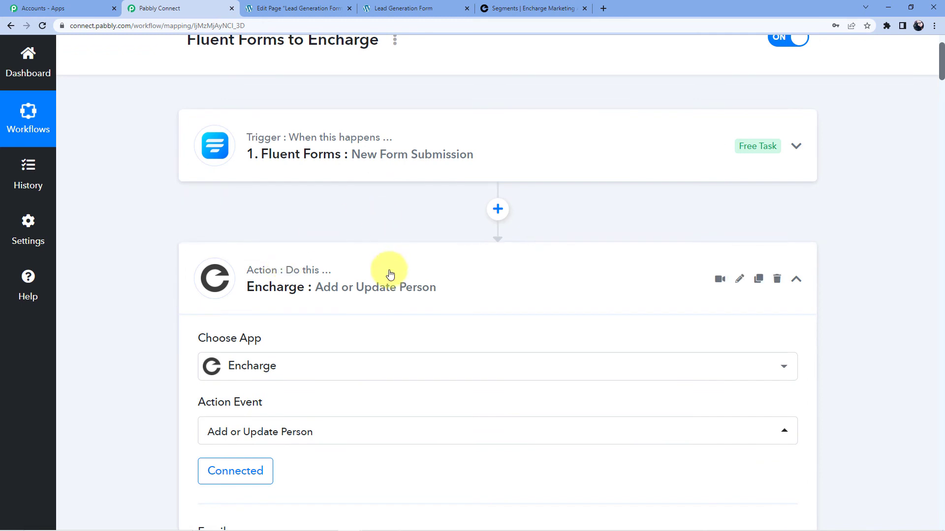
pyautogui.click(387, 271)
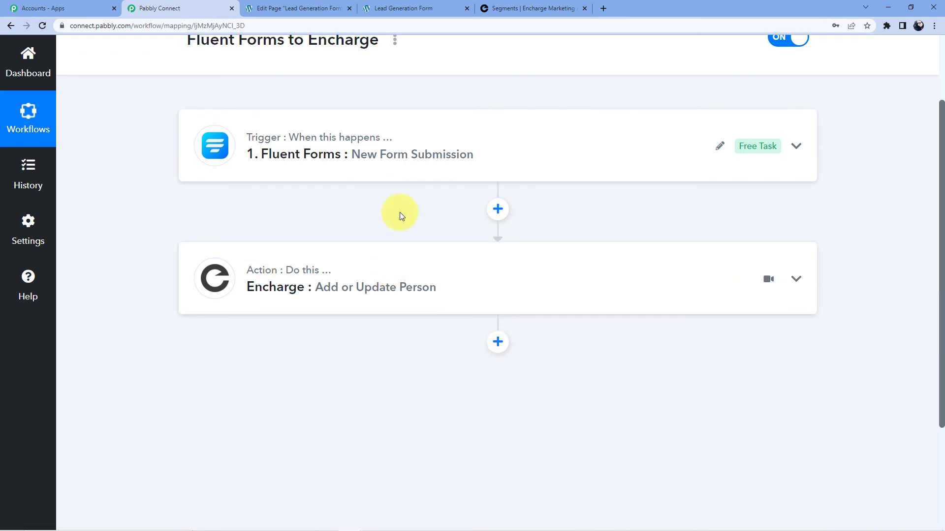